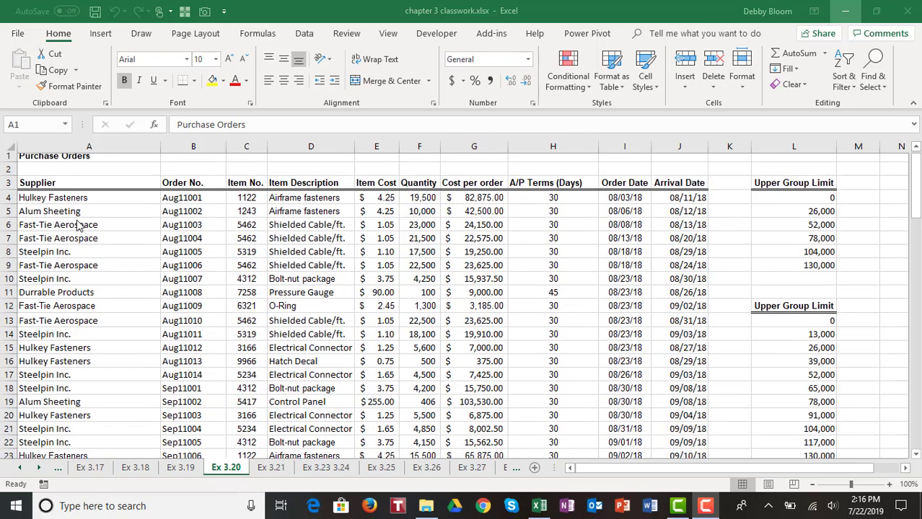
- Scroll sheet Ex 3.20 to the top, select cell A1, and show the Data ribbon
{"action": "scroll", "coordinate": [76, 220], "scroll_direction": "up", "scroll_amount": 1}
{"action": "left_click", "coordinate": [71, 158]}
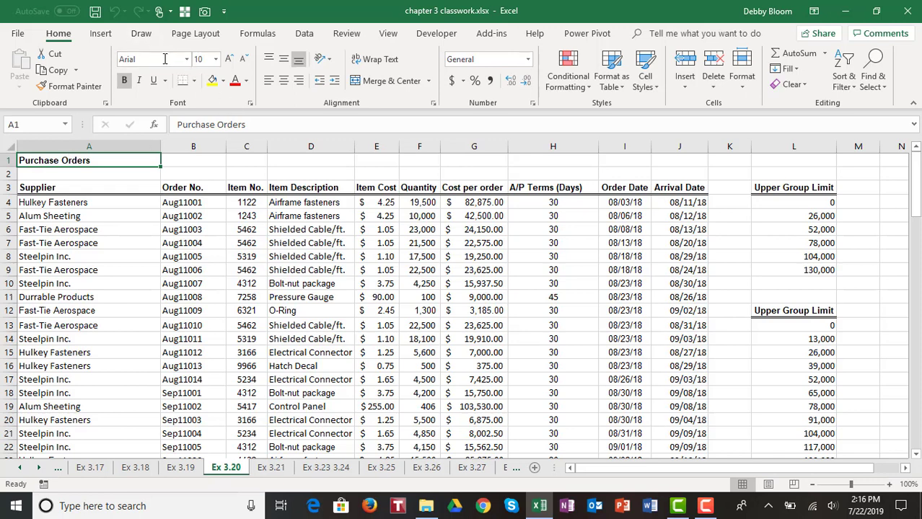
{"action": "left_click", "coordinate": [304, 33]}
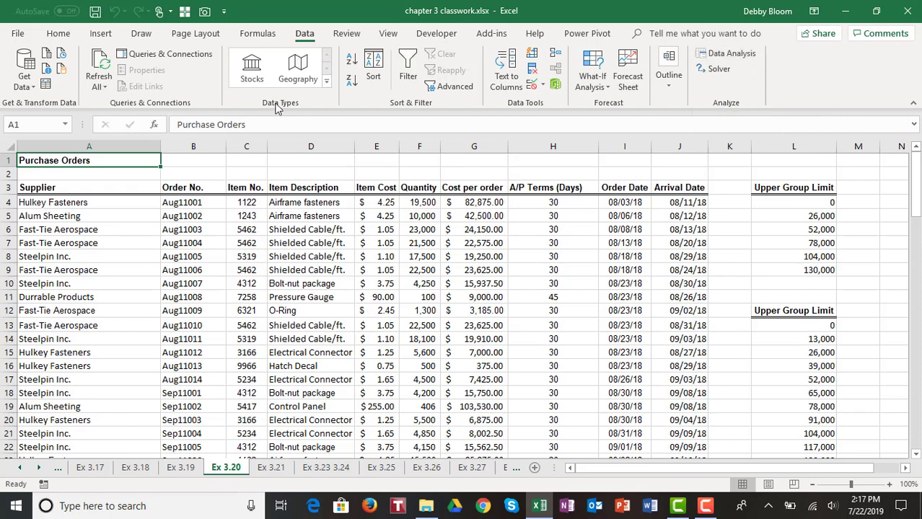
- Enable the Analysis ToolPak from File > Options > Add-ins > Excel Add-ins
{"action": "left_click", "coordinate": [22, 33]}
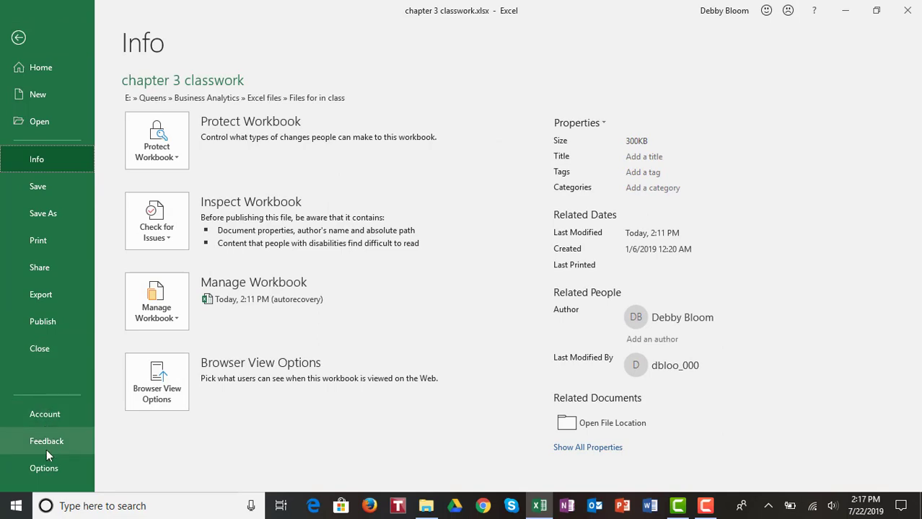
{"action": "left_click", "coordinate": [41, 471]}
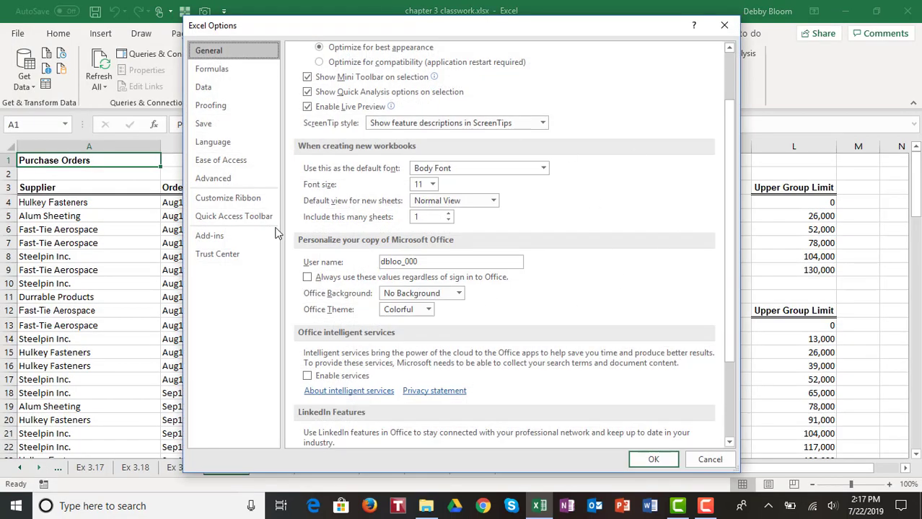
{"action": "left_click", "coordinate": [221, 241]}
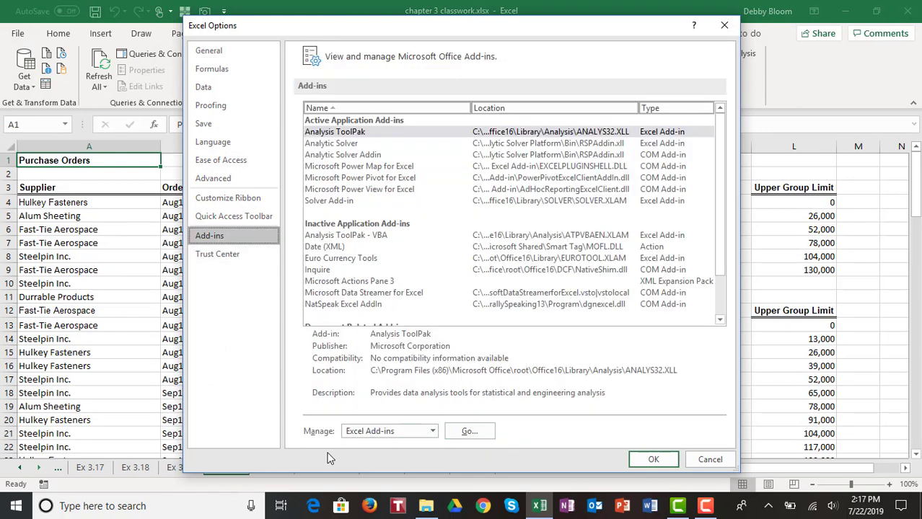
{"action": "left_click", "coordinate": [471, 432]}
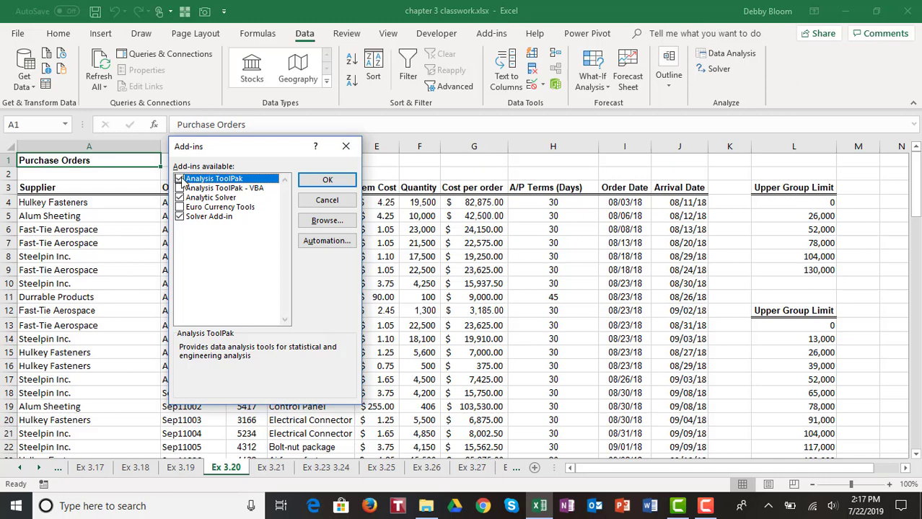
{"action": "left_click", "coordinate": [328, 182]}
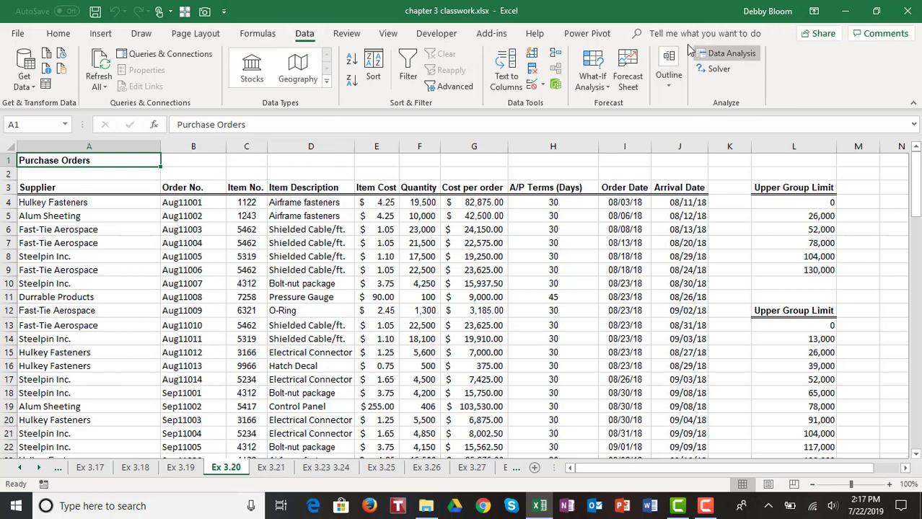
- Start a Histogram analysis with input range G3:G97 and bin range L3:L9
{"action": "left_click", "coordinate": [747, 58]}
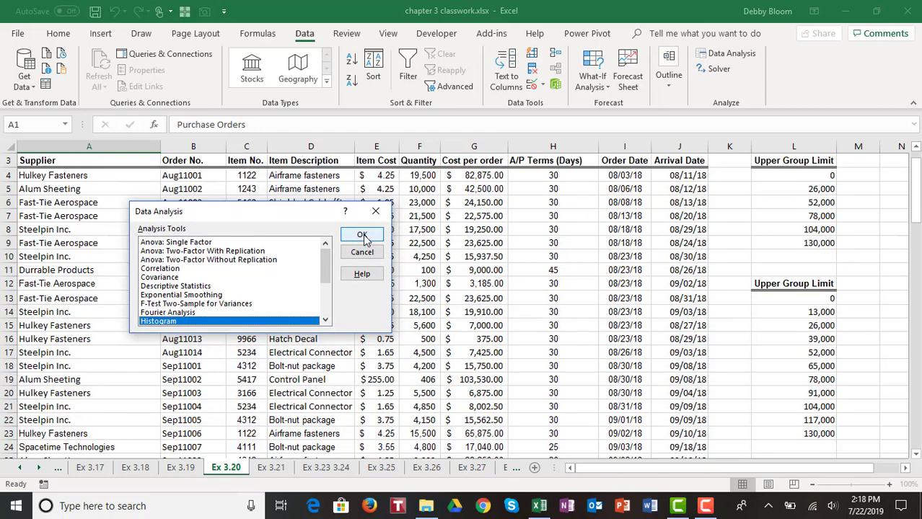
{"action": "left_click", "coordinate": [364, 240]}
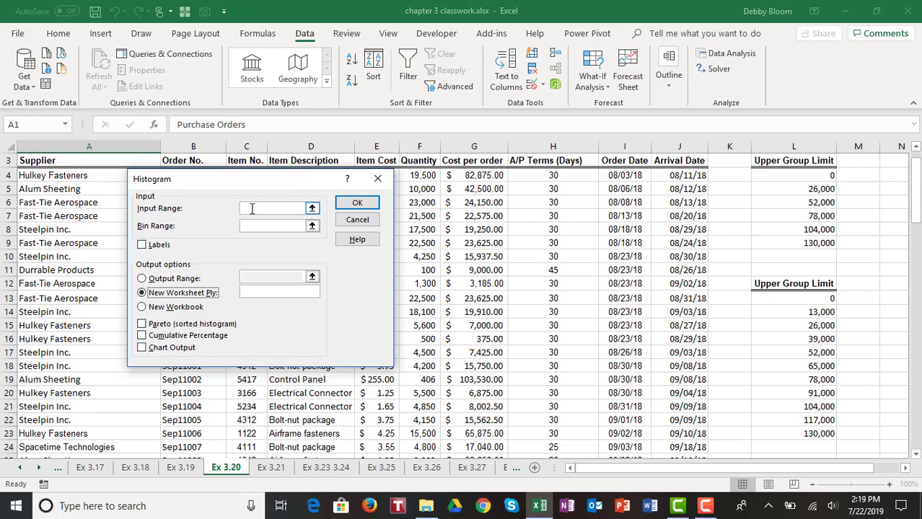
{"action": "left_click", "coordinate": [248, 207]}
{"action": "scroll", "coordinate": [550, 288], "scroll_direction": "up", "scroll_amount": 1}
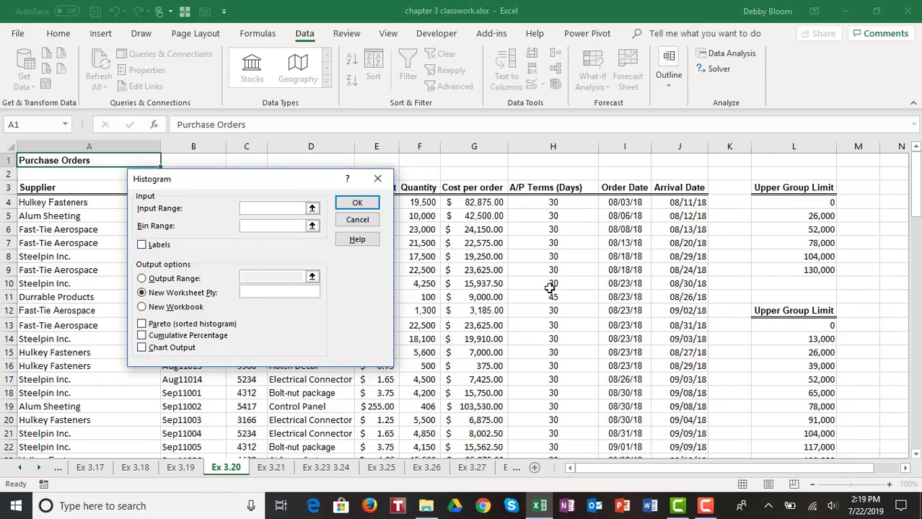
{"action": "left_click_drag", "start_coordinate": [227, 184], "coordinate": [166, 184]}
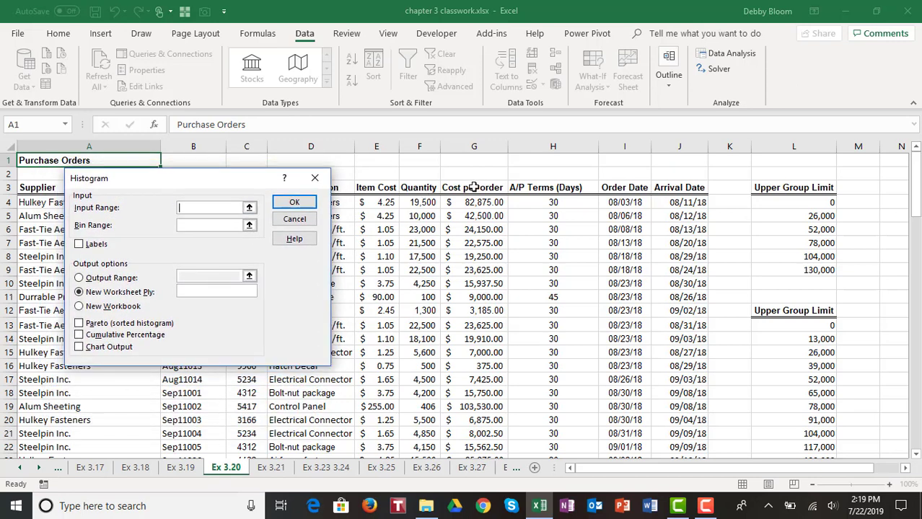
{"action": "left_click_drag", "start_coordinate": [472, 186], "coordinate": [486, 418]}
{"action": "scroll", "coordinate": [539, 312], "scroll_direction": "up", "scroll_amount": 14}
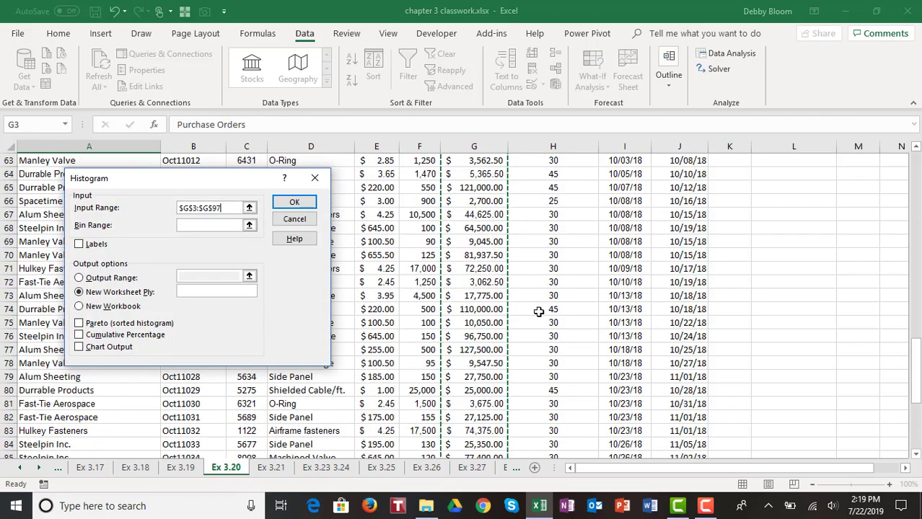
{"action": "scroll", "coordinate": [539, 311], "scroll_direction": "up", "scroll_amount": 12}
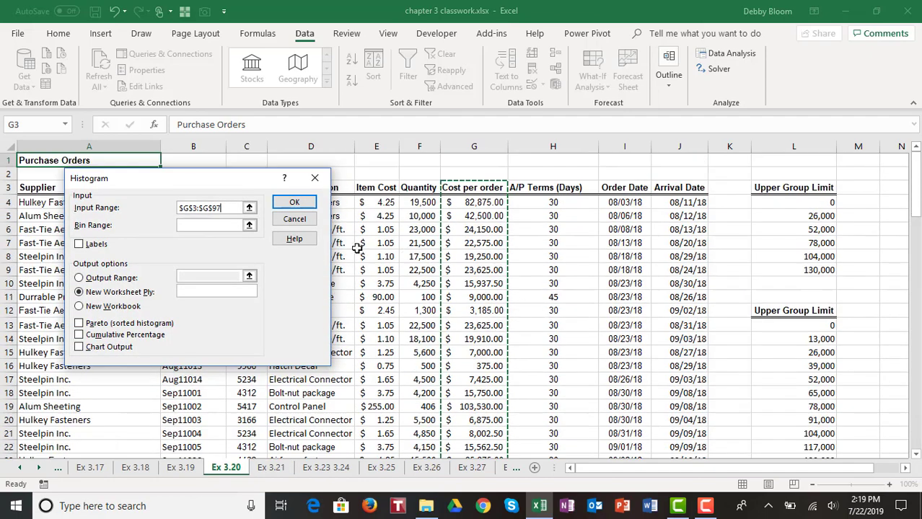
{"action": "left_click", "coordinate": [203, 227]}
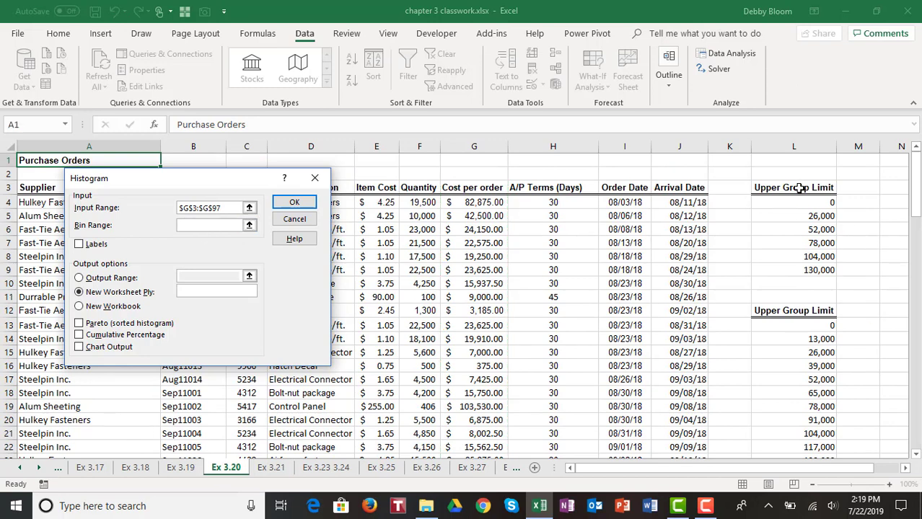
{"action": "left_click_drag", "start_coordinate": [799, 188], "coordinate": [806, 267]}
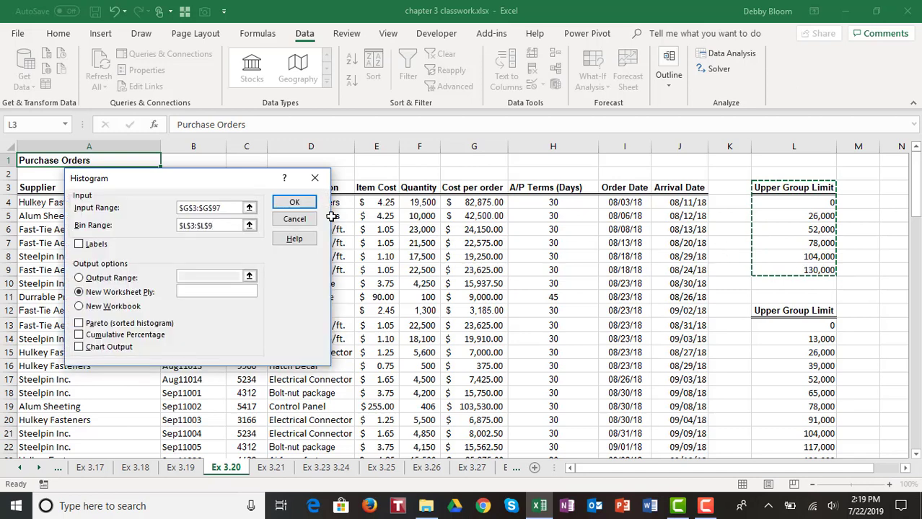
- Tick Labels and Chart Output, output to new sheet 'Histogram 1', and run it
{"action": "left_click", "coordinate": [80, 245]}
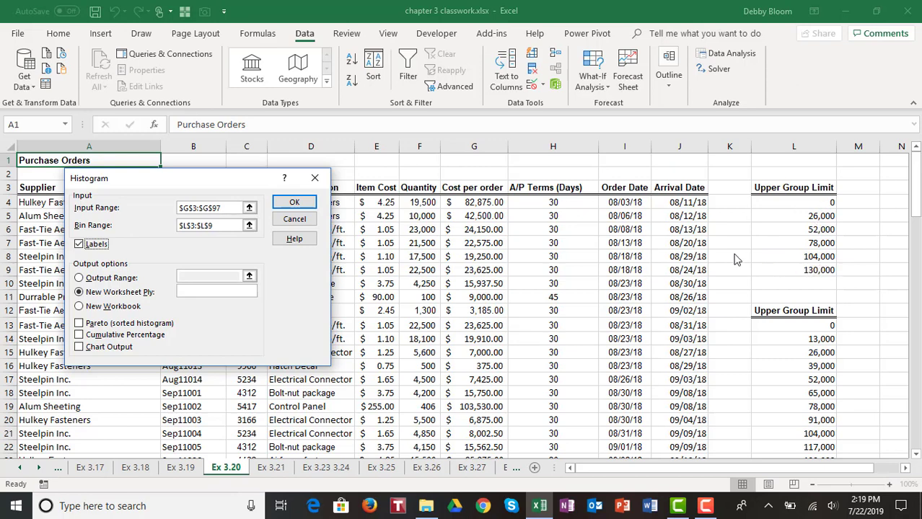
{"action": "left_click", "coordinate": [197, 222]}
{"action": "left_click", "coordinate": [189, 291]}
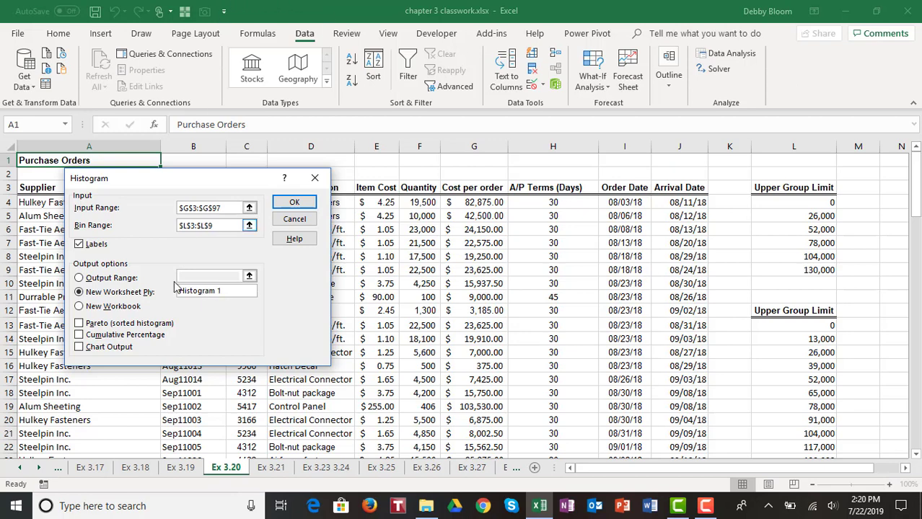
{"action": "left_click", "coordinate": [80, 348]}
{"action": "left_click", "coordinate": [296, 204]}
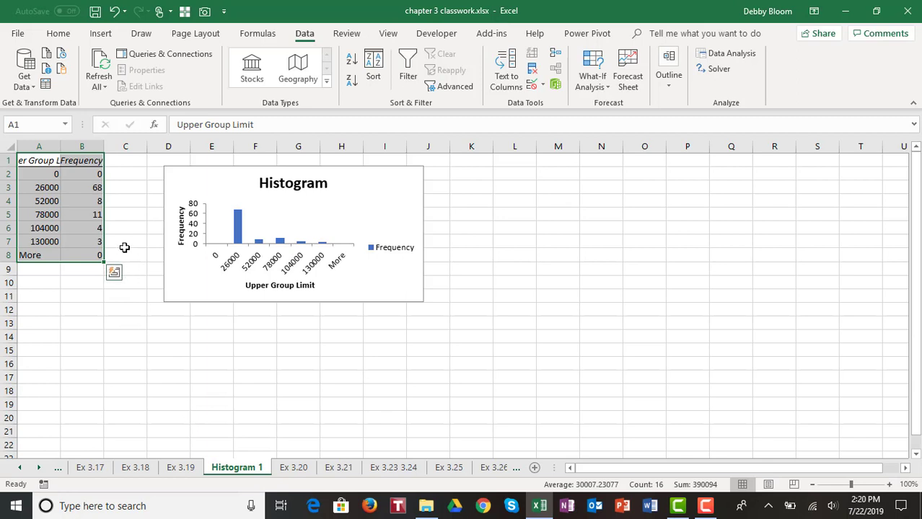
- Autofit column A on Histogram 1 and enlarge the histogram chart down to row 19
{"action": "double_click", "coordinate": [62, 146]}
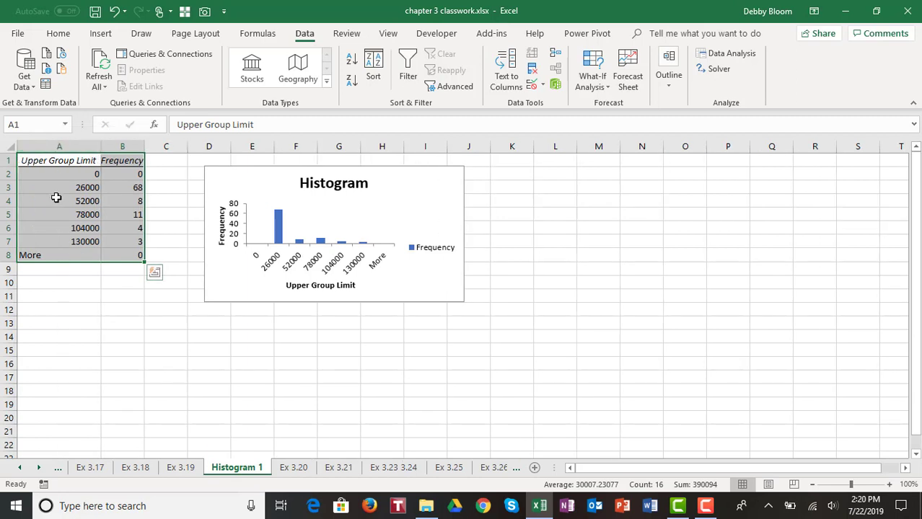
{"action": "left_click", "coordinate": [39, 163]}
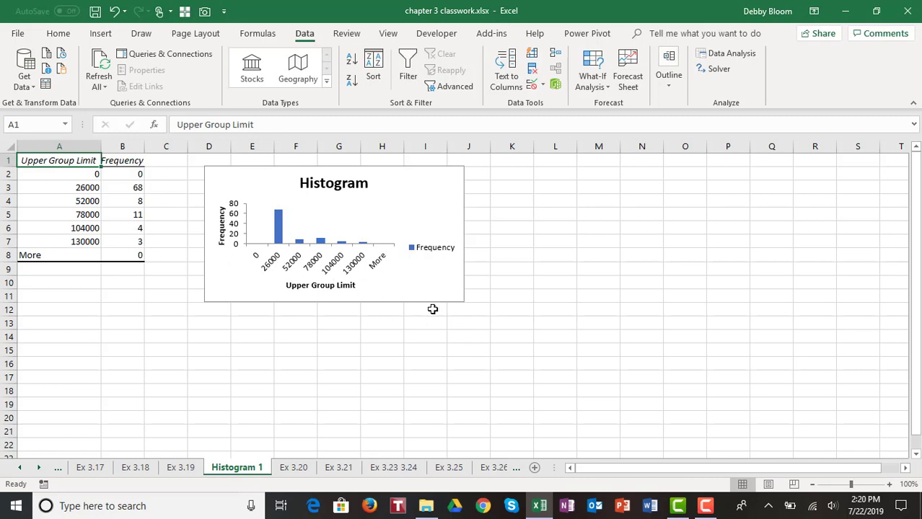
{"action": "left_click", "coordinate": [420, 277]}
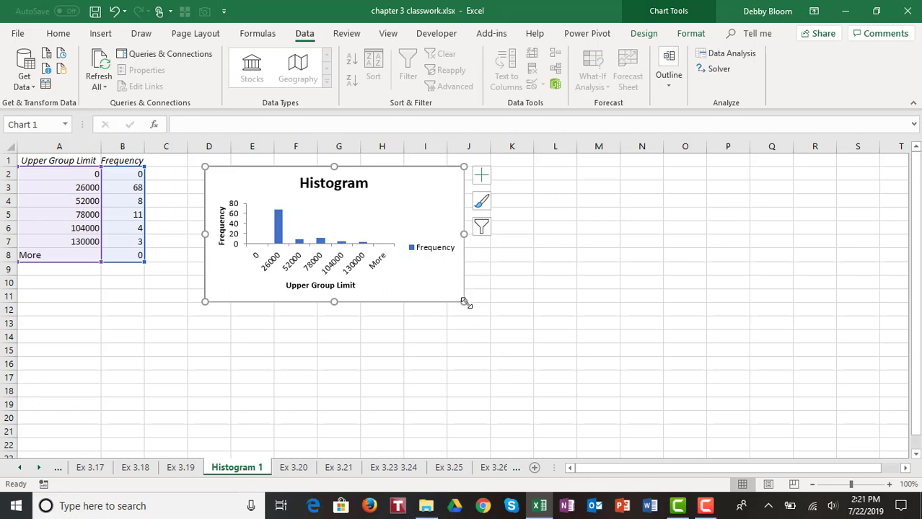
{"action": "left_click_drag", "start_coordinate": [464, 302], "coordinate": [572, 400]}
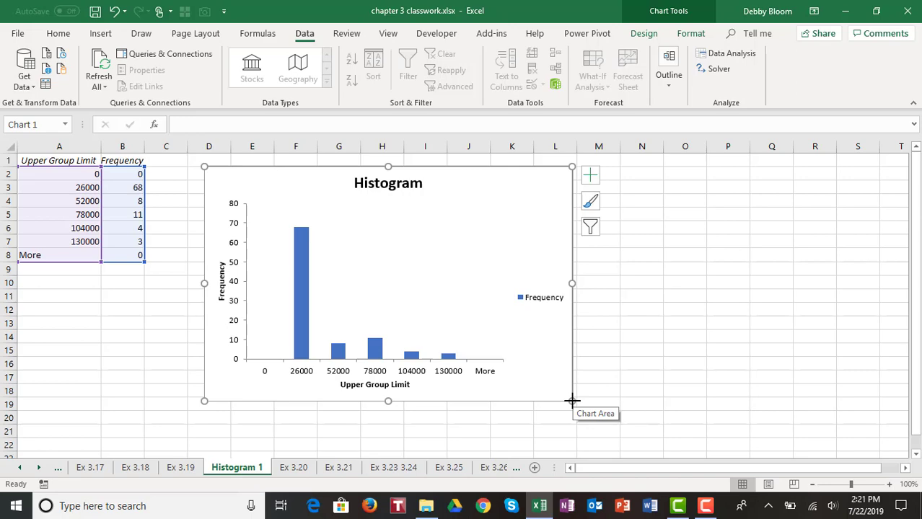
- Rerun Histogram on Ex 3.20 with bins L12:L23, outputting to new sheet 'Histogram 2'
{"action": "left_click", "coordinate": [293, 469]}
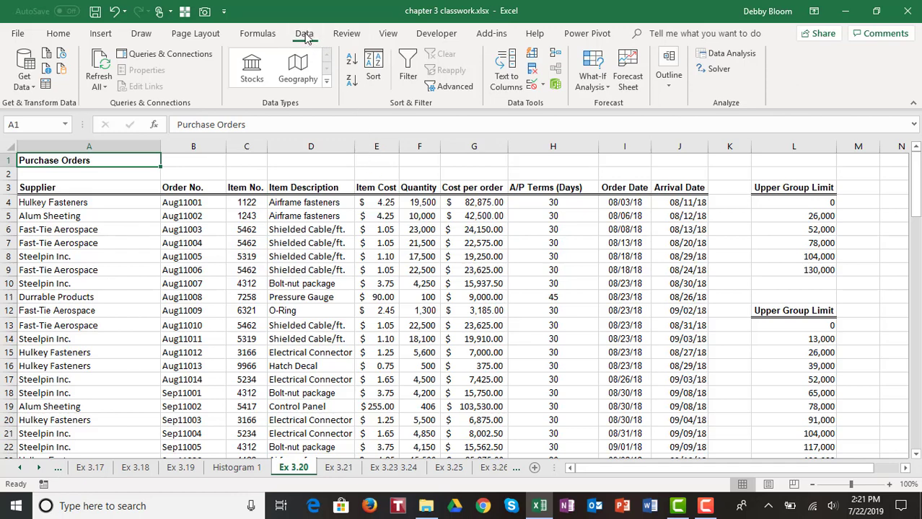
{"action": "left_click", "coordinate": [745, 57]}
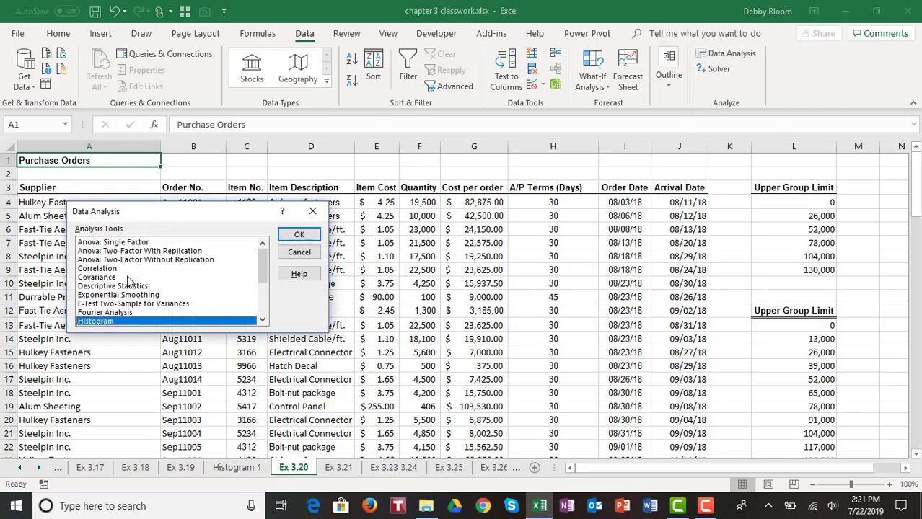
{"action": "left_click", "coordinate": [286, 238]}
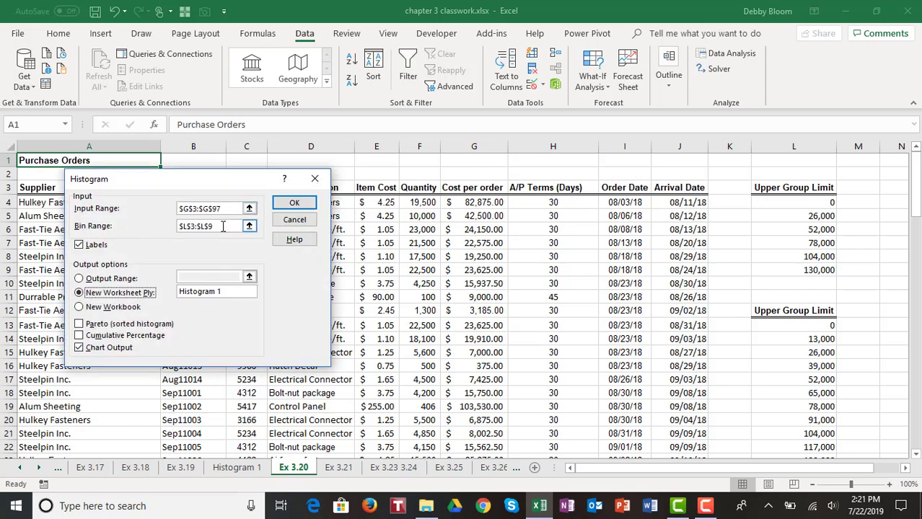
{"action": "left_click_drag", "start_coordinate": [223, 226], "coordinate": [144, 217]}
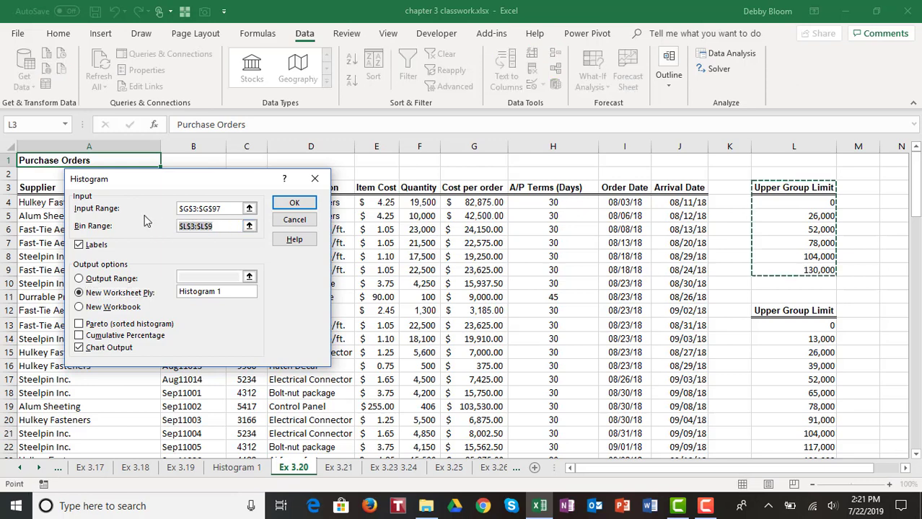
{"action": "key", "text": "BackSpace"}
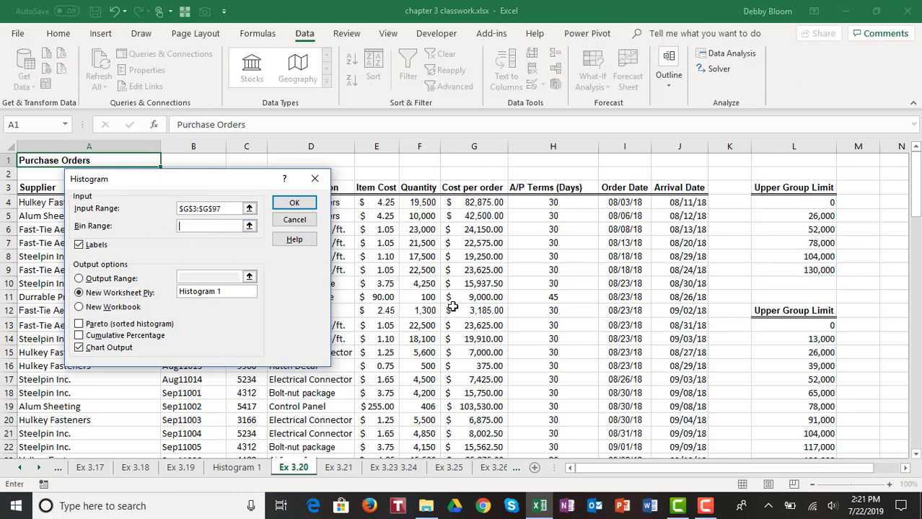
{"action": "left_click_drag", "start_coordinate": [783, 308], "coordinate": [793, 428]}
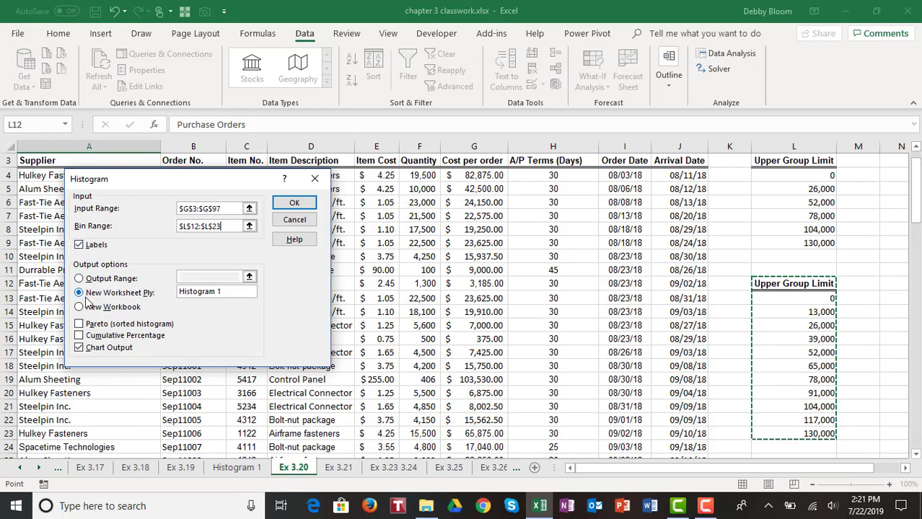
{"action": "left_click", "coordinate": [230, 291]}
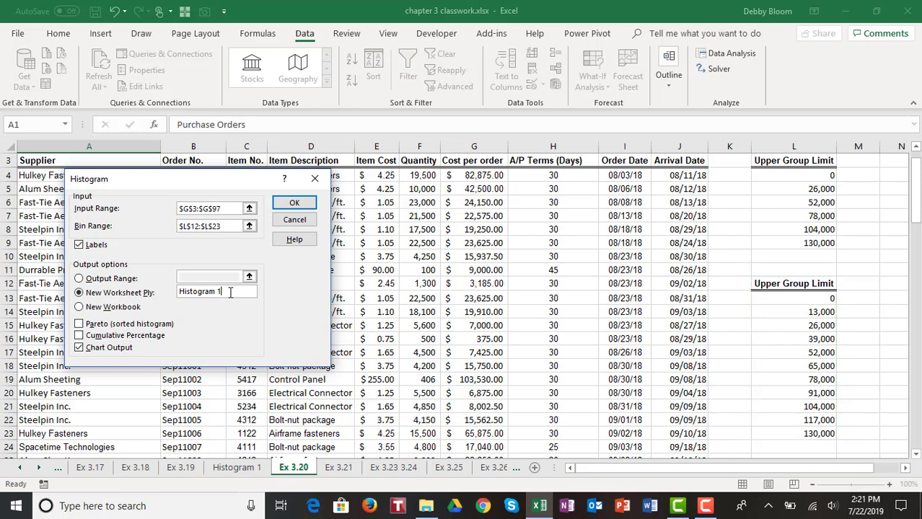
{"action": "key", "text": "BackSpace"}
{"action": "type", "text": "2"}
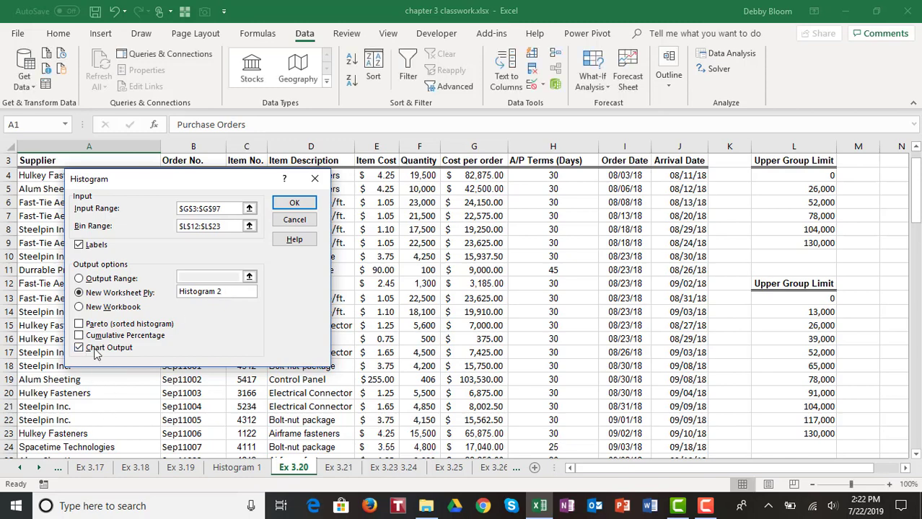
{"action": "left_click", "coordinate": [294, 202]}
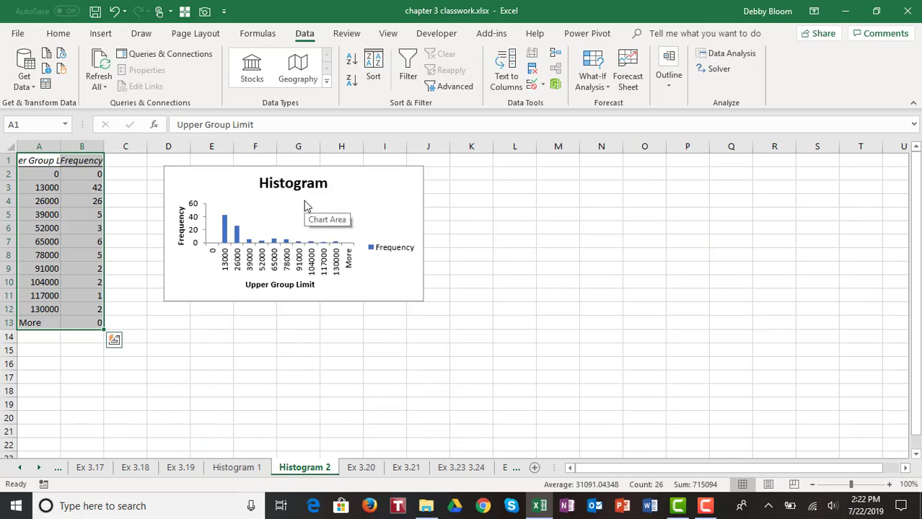
- Autofit column A, enlarge the Histogram 2 chart to about column M, then go to sheet Ex 3.21
{"action": "double_click", "coordinate": [59, 145]}
{"action": "left_click", "coordinate": [177, 321]}
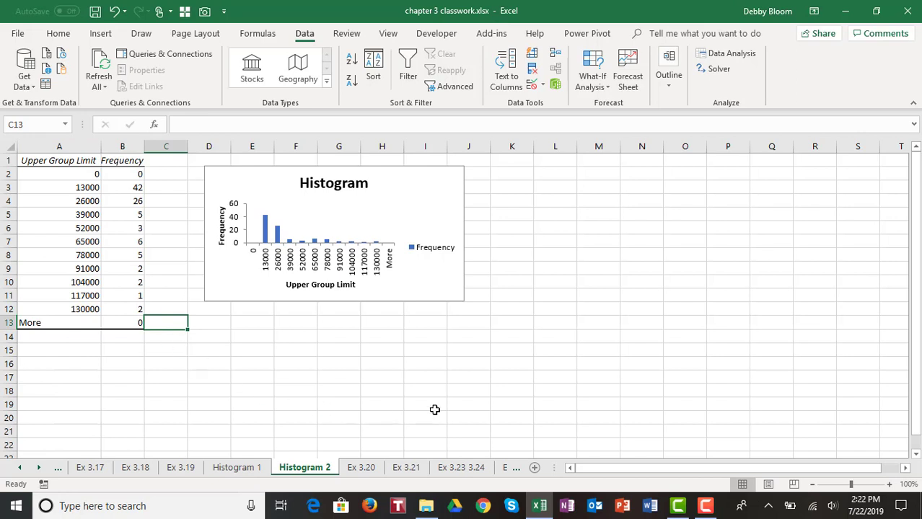
{"action": "left_click", "coordinate": [446, 287]}
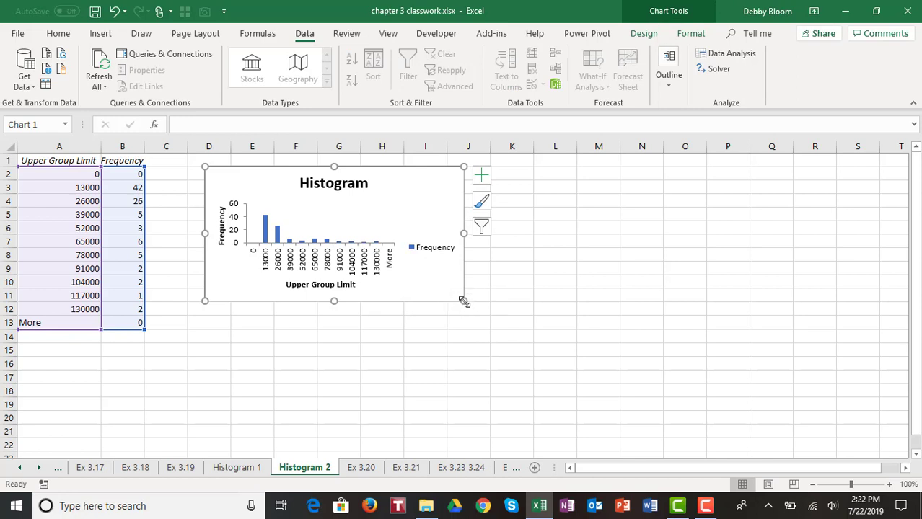
{"action": "left_click_drag", "start_coordinate": [463, 301], "coordinate": [613, 427]}
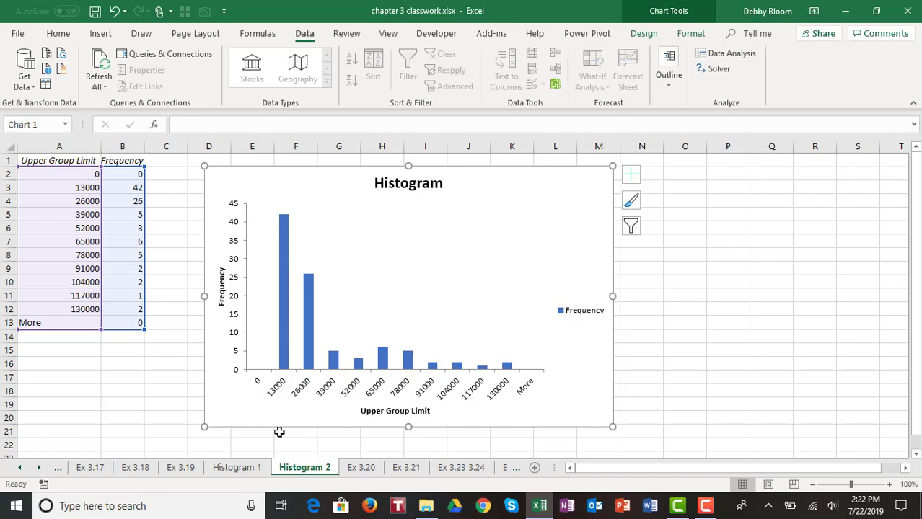
{"action": "left_click", "coordinate": [406, 468]}
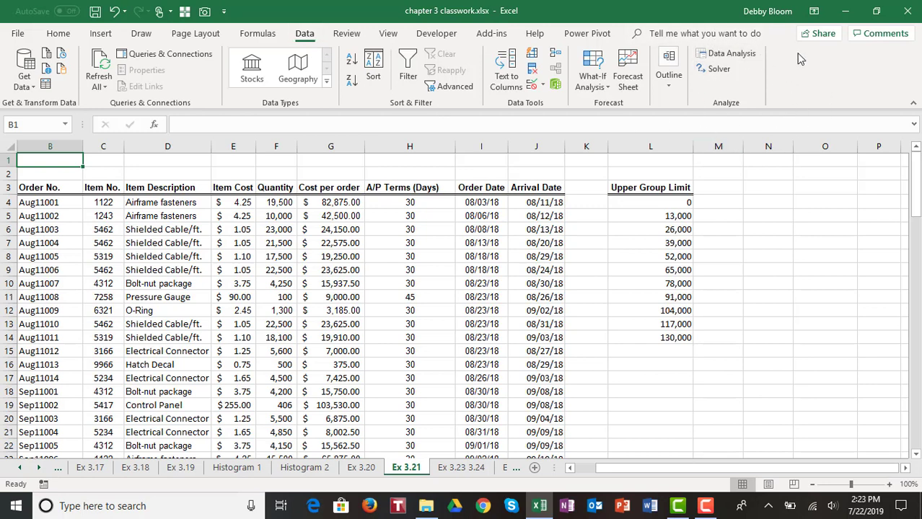
- Open the Histogram tool and clear its old input and bin ranges
{"action": "left_click", "coordinate": [751, 54]}
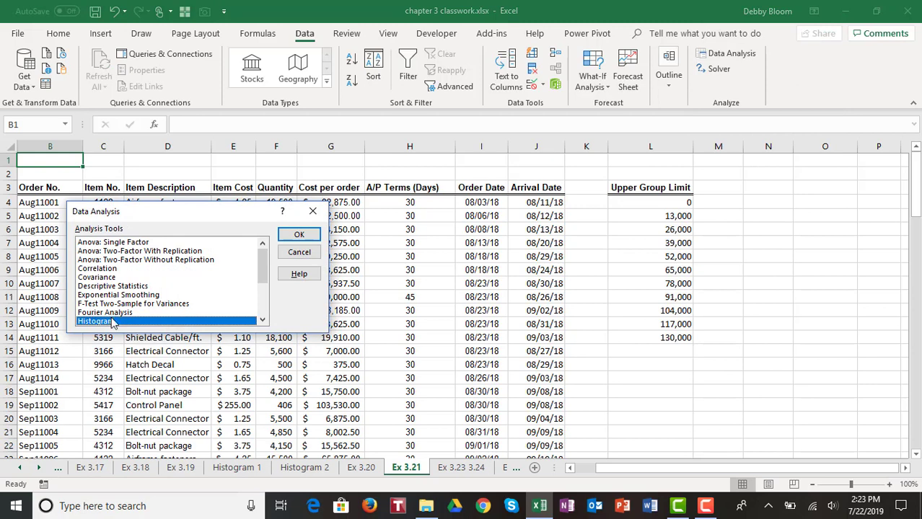
{"action": "left_click", "coordinate": [299, 236]}
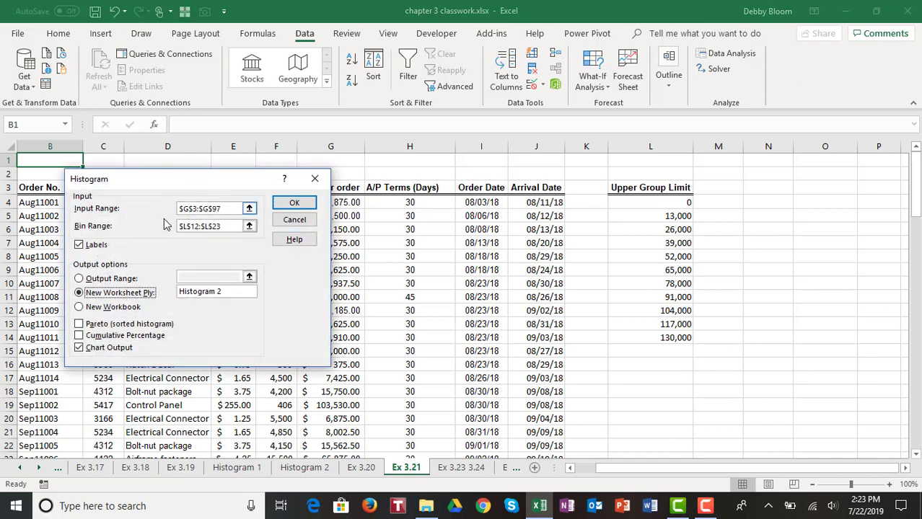
{"action": "left_click_drag", "start_coordinate": [231, 208], "coordinate": [150, 208]}
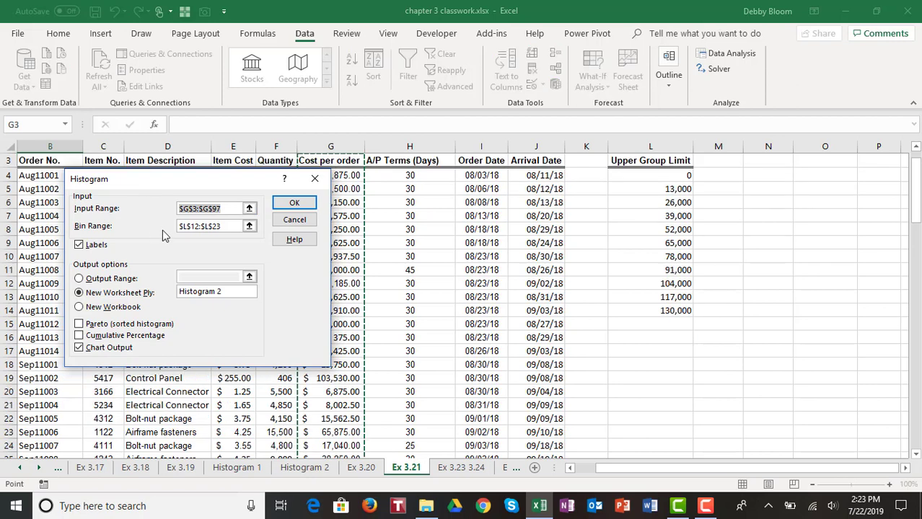
{"action": "key", "text": "BackSpace"}
{"action": "key", "text": "Tab"}
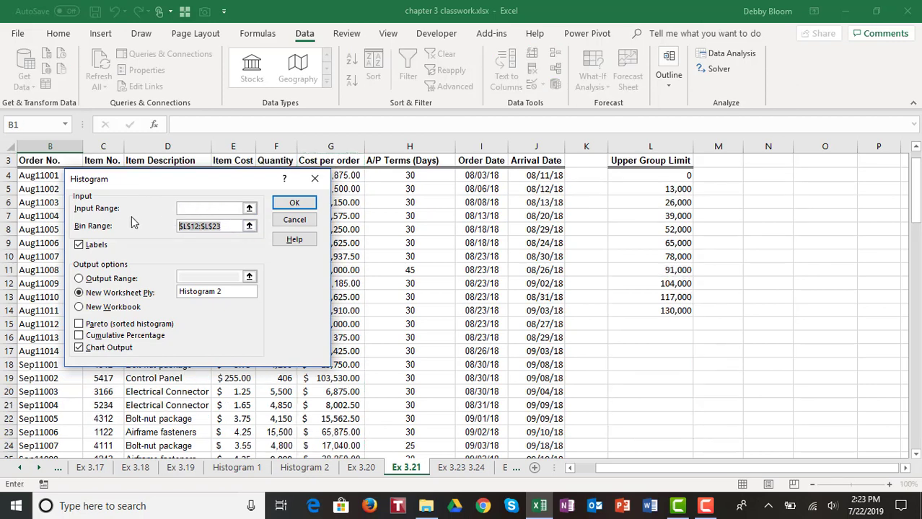
{"action": "key", "text": "BackSpace"}
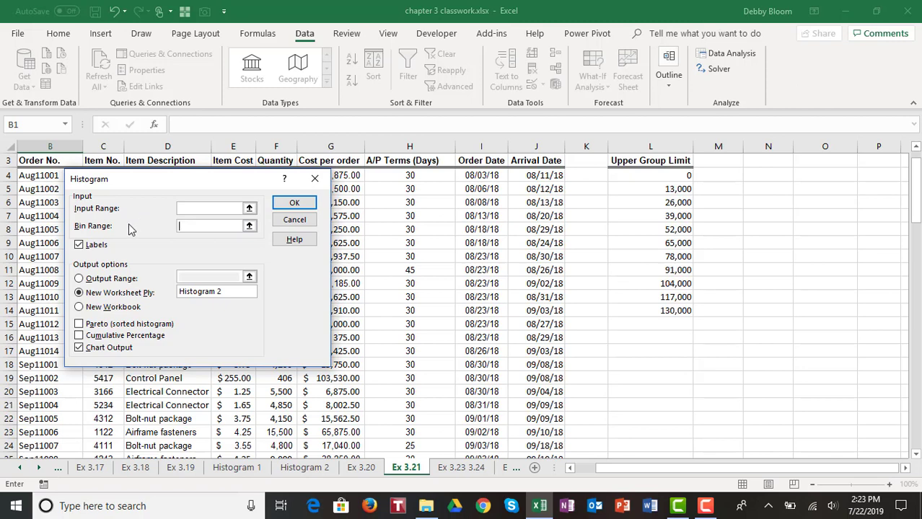
- Set the input range to Cost per order G3:G97 and the bin range to L3:L14
{"action": "left_click_drag", "start_coordinate": [173, 181], "coordinate": [140, 186]}
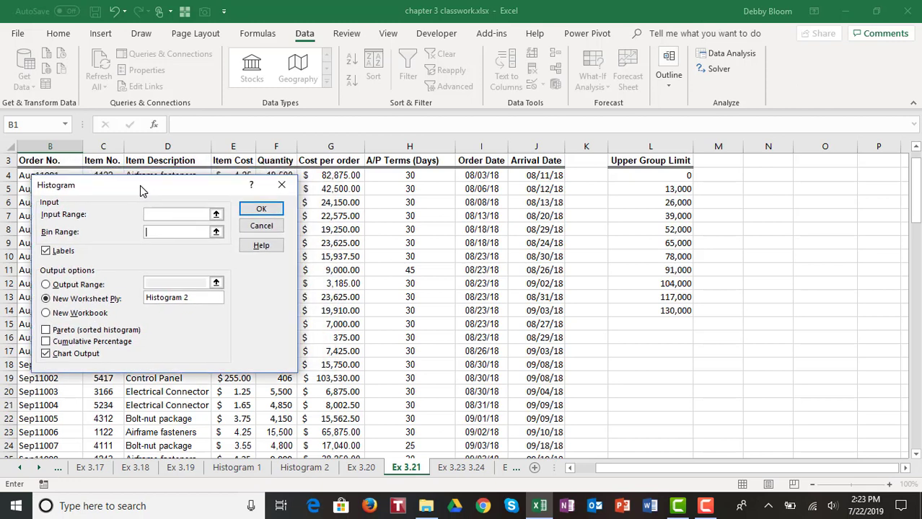
{"action": "left_click", "coordinate": [166, 215]}
{"action": "scroll", "coordinate": [428, 256], "scroll_direction": "up", "scroll_amount": 1}
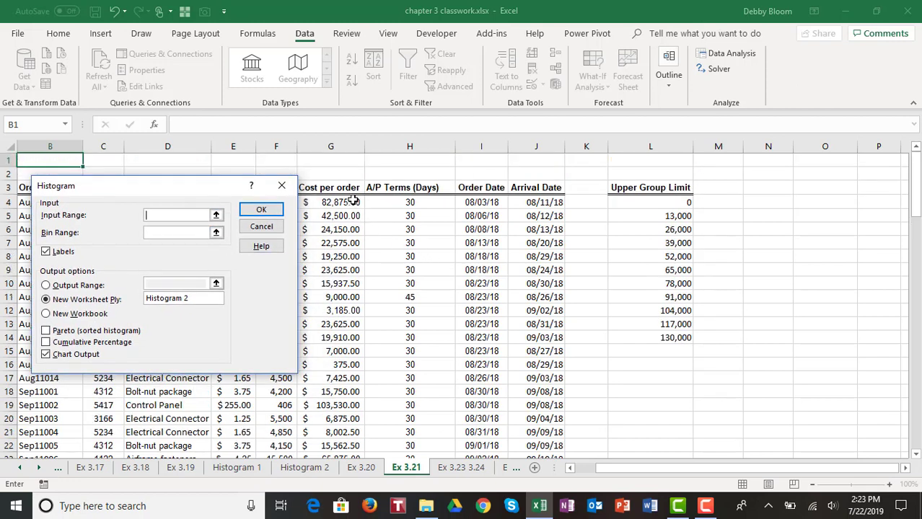
{"action": "left_click_drag", "start_coordinate": [349, 189], "coordinate": [342, 427]}
{"action": "left_click", "coordinate": [160, 233]}
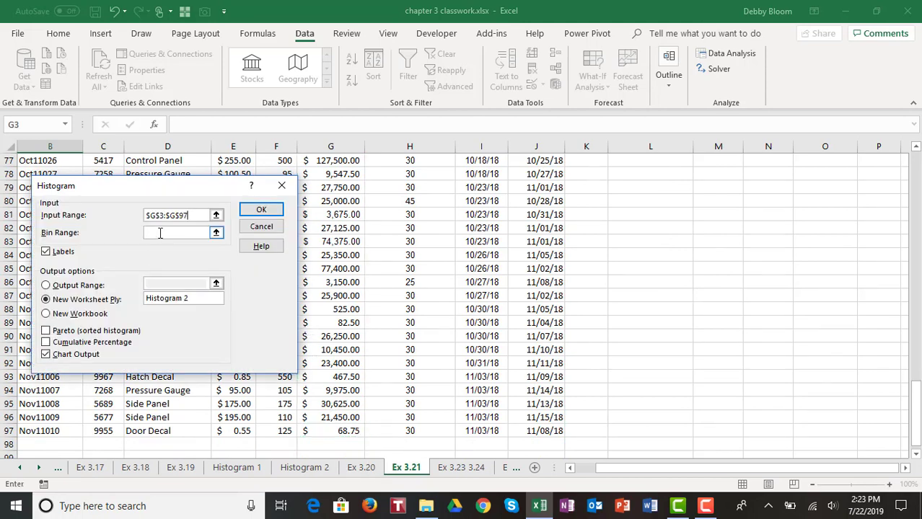
{"action": "scroll", "coordinate": [593, 301], "scroll_direction": "up", "scroll_amount": 4}
{"action": "scroll", "coordinate": [593, 301], "scroll_direction": "up", "scroll_amount": 20}
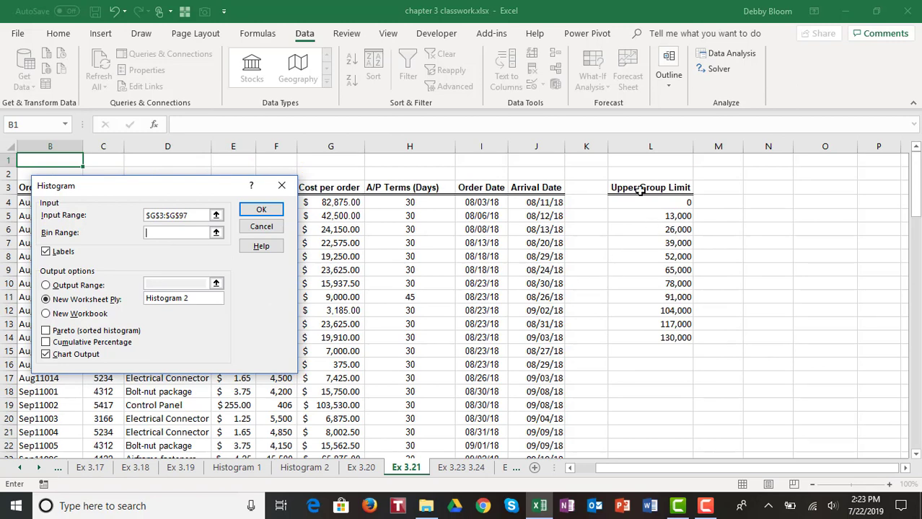
{"action": "left_click_drag", "start_coordinate": [640, 190], "coordinate": [658, 337]}
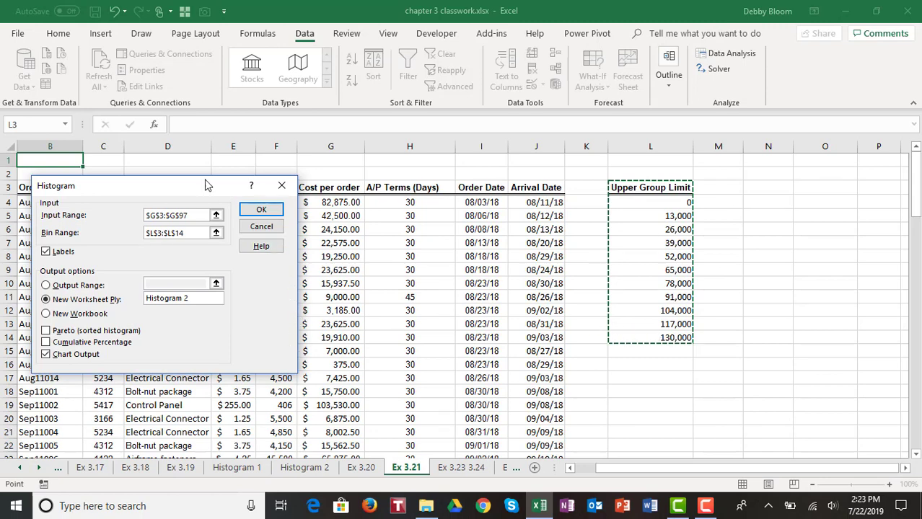
{"action": "left_click_drag", "start_coordinate": [204, 185], "coordinate": [274, 151]}
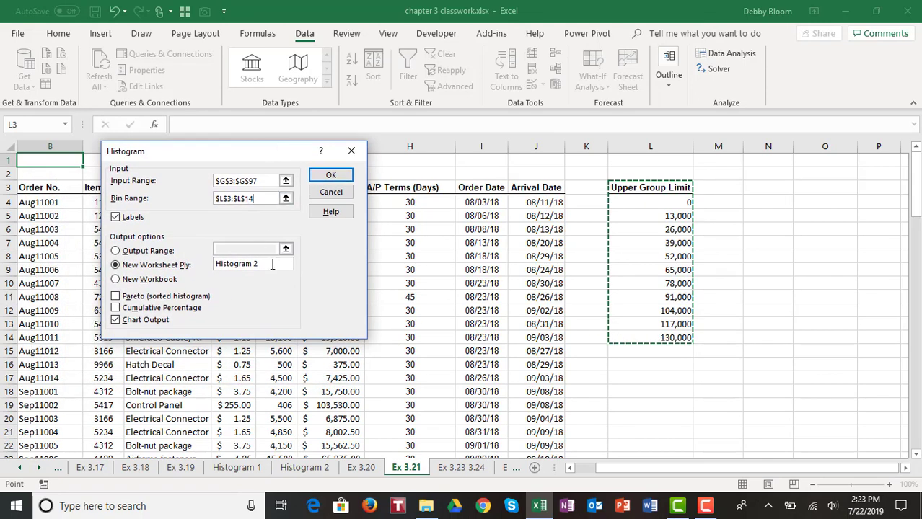
- Output to new sheet 'Histogram 3' with Cumulative Percentage ticked, and run the histogram
{"action": "left_click", "coordinate": [264, 266]}
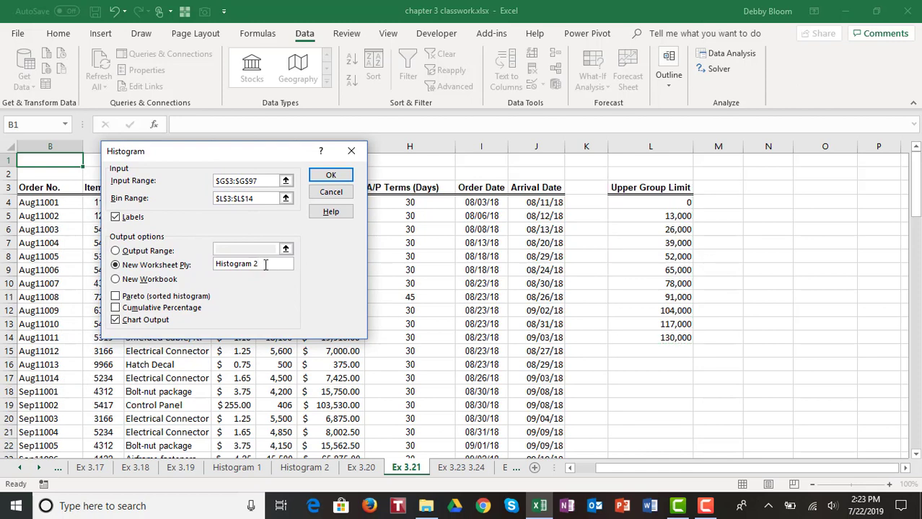
{"action": "key", "text": "BackSpace"}
{"action": "type", "text": "3"}
{"action": "left_click", "coordinate": [116, 308]}
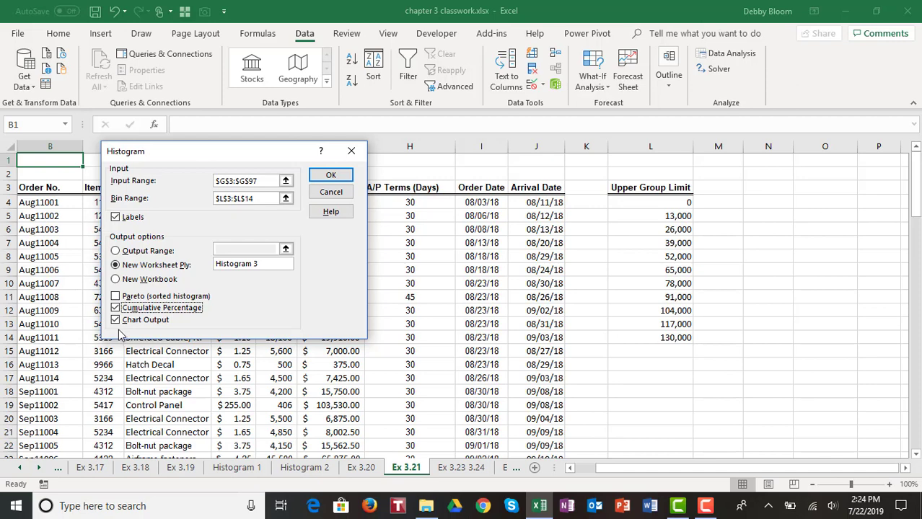
{"action": "left_click", "coordinate": [349, 177]}
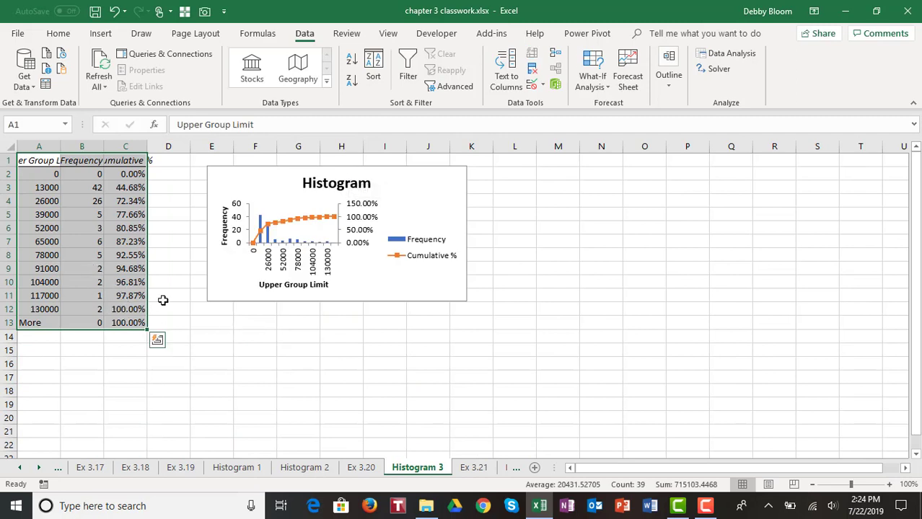
- Enlarge the Histogram 3 chart and autofit columns A–C to their headers
{"action": "left_click", "coordinate": [427, 285]}
{"action": "left_click_drag", "start_coordinate": [466, 301], "coordinate": [615, 385]}
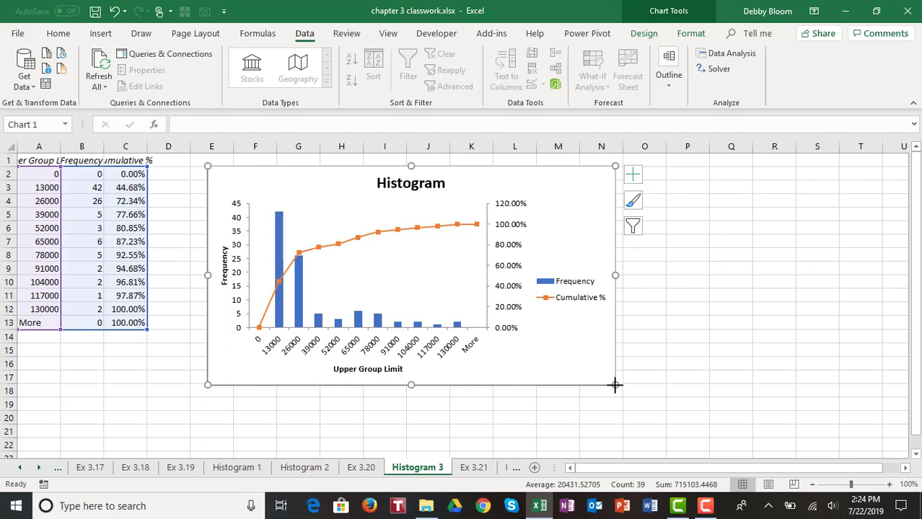
{"action": "left_click", "coordinate": [73, 187]}
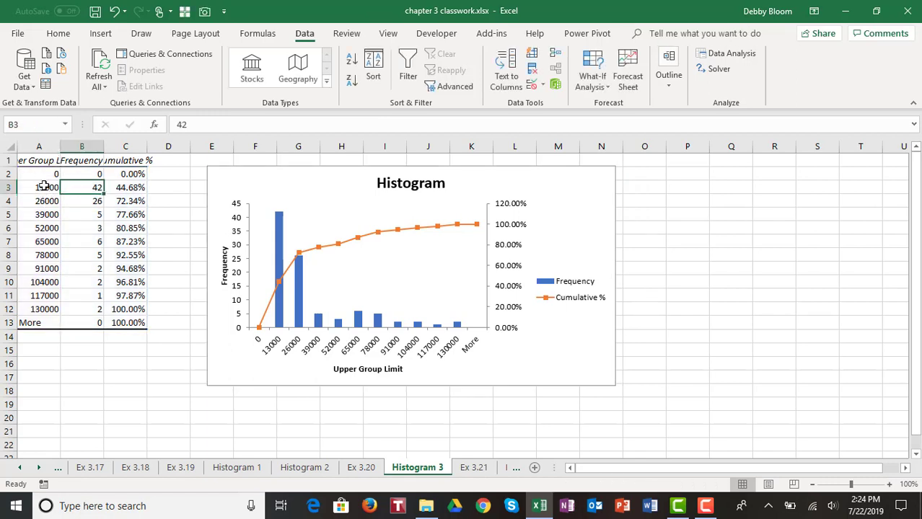
{"action": "double_click", "coordinate": [61, 145]}
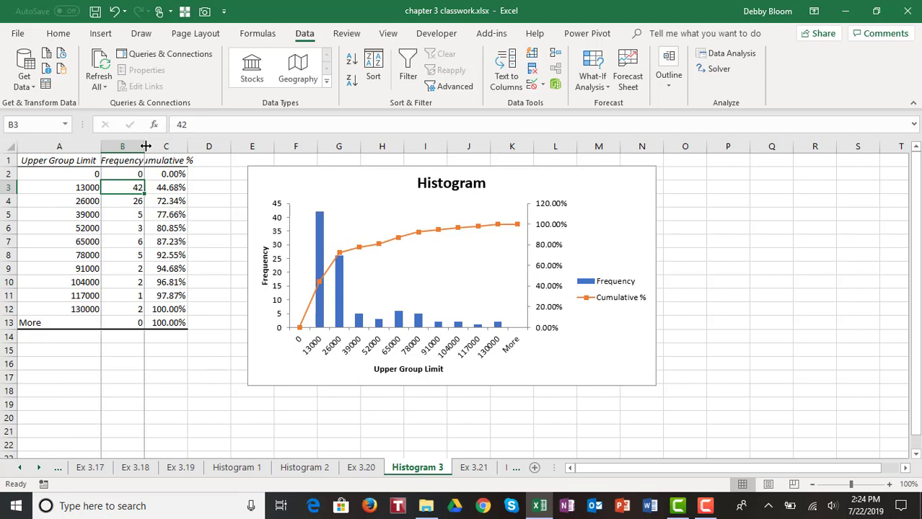
{"action": "double_click", "coordinate": [145, 146]}
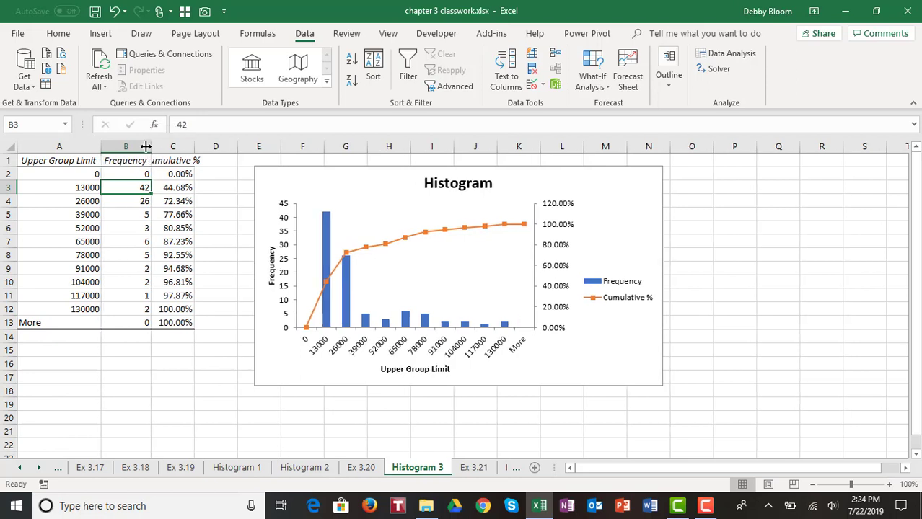
{"action": "double_click", "coordinate": [196, 147]}
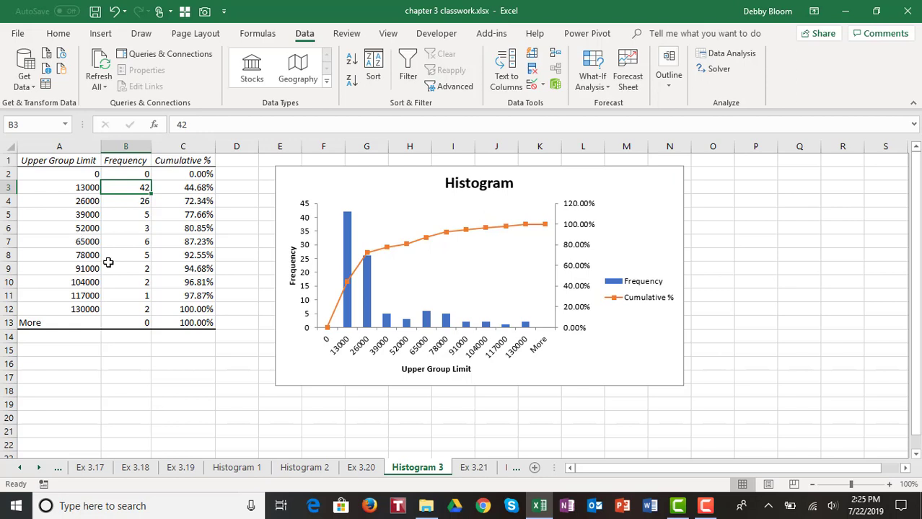
- Delete the Frequency bar series from the Histogram 3 chart
{"action": "left_click", "coordinate": [367, 298]}
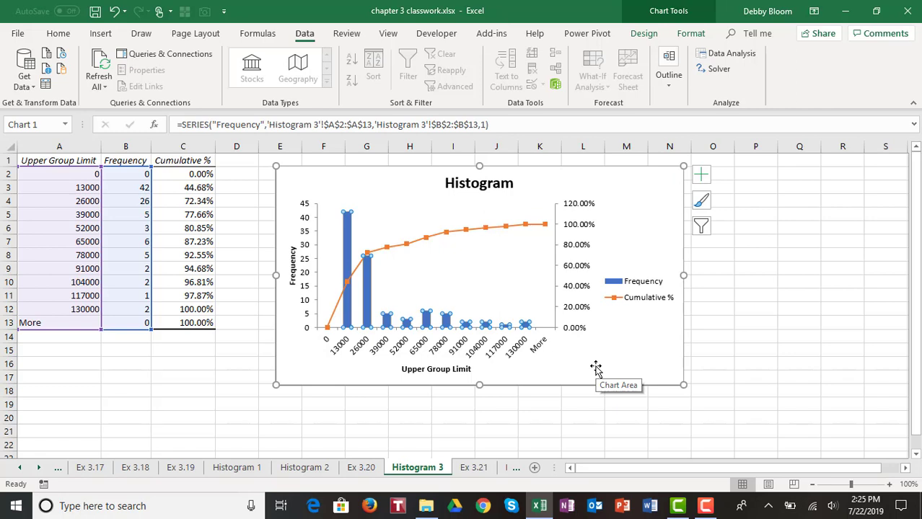
{"action": "key", "text": "Delete"}
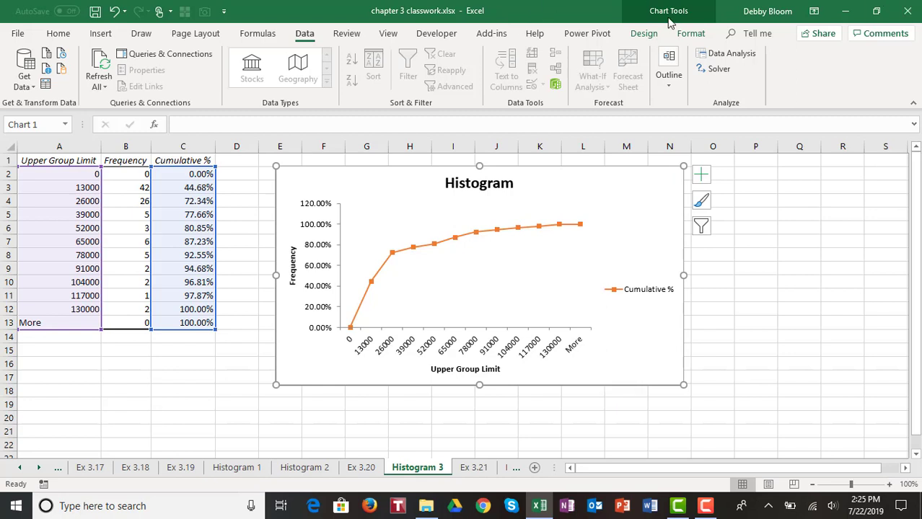
- Set the chart's legend to None so only the Cumulative % line remains
{"action": "left_click", "coordinate": [644, 32]}
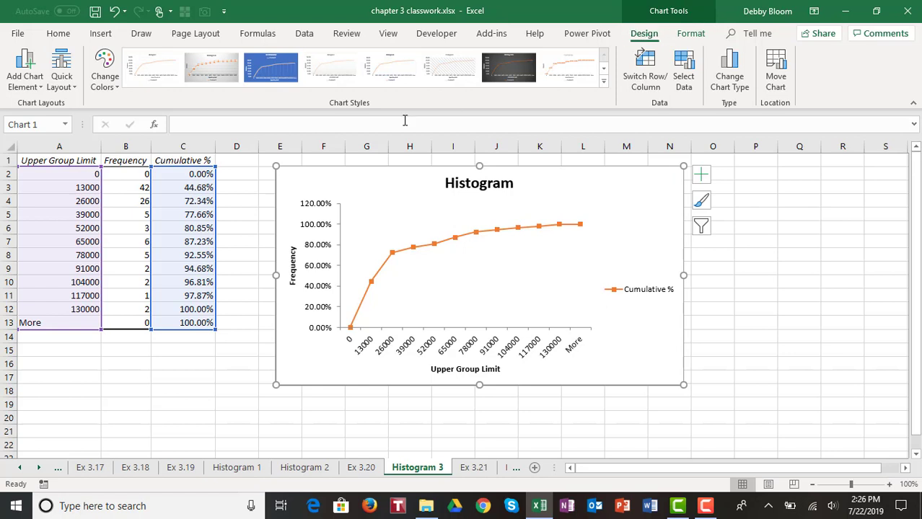
{"action": "left_click", "coordinate": [38, 78]}
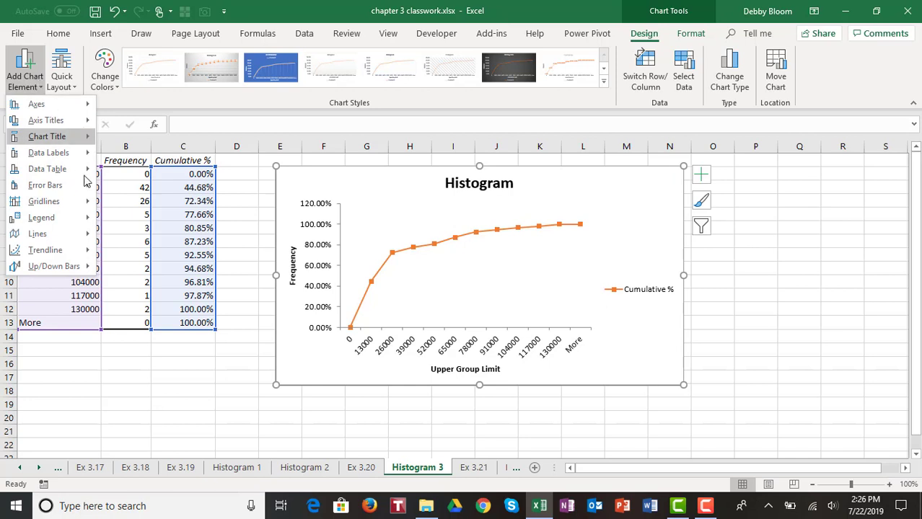
{"action": "mouse_move", "coordinate": [85, 217]}
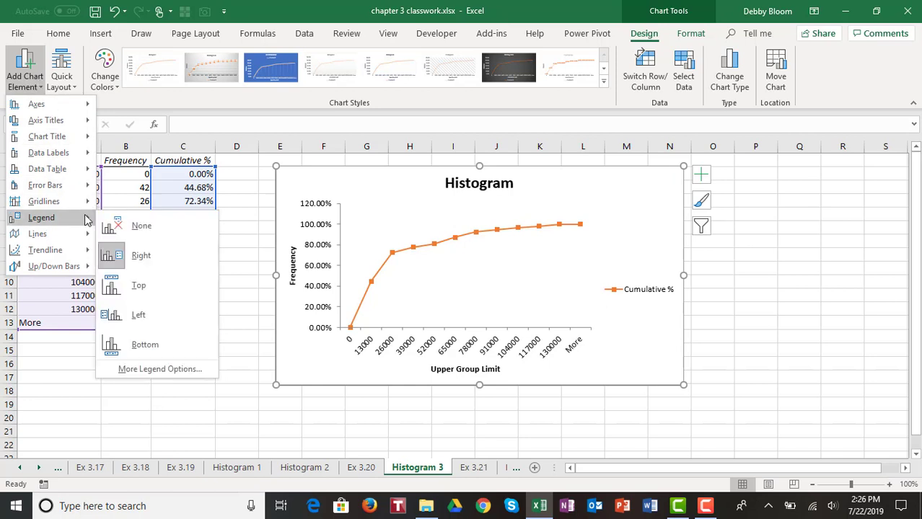
{"action": "left_click", "coordinate": [144, 234]}
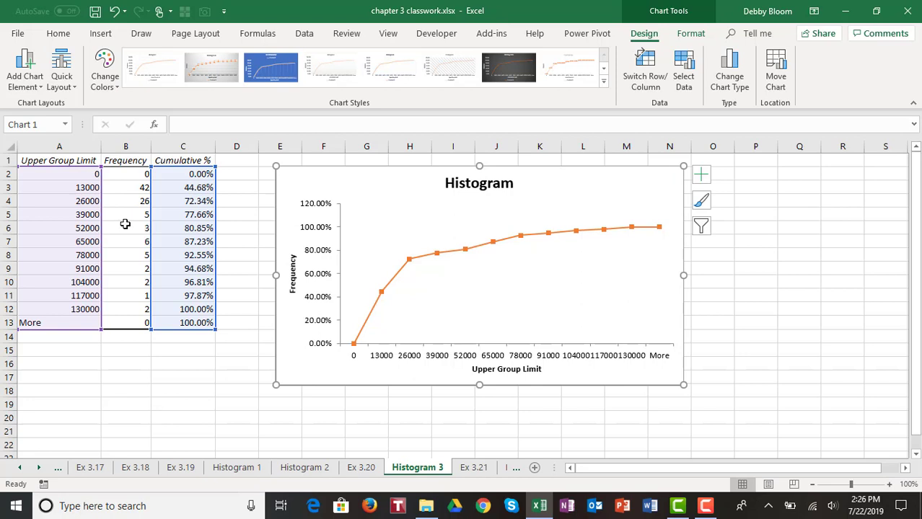
- Insert a new empty column C between Frequency and Cumulative %
{"action": "left_click", "coordinate": [191, 144]}
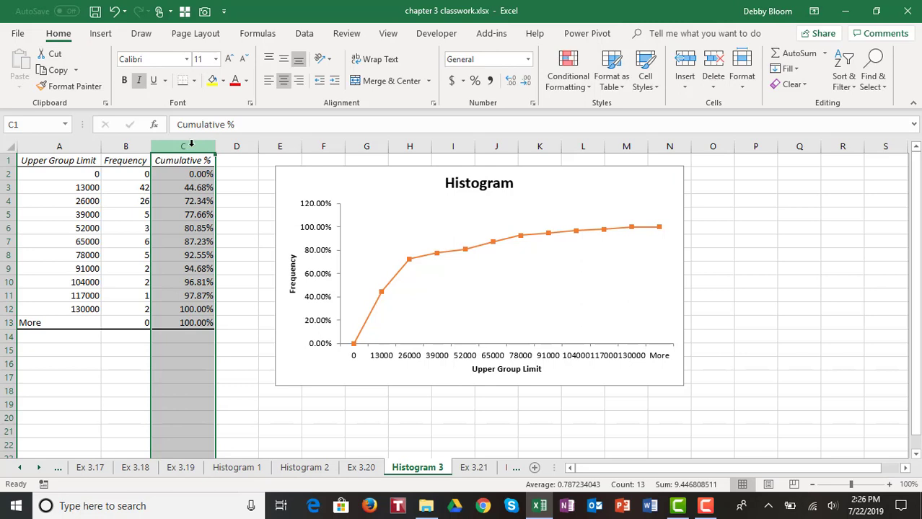
{"action": "right_click", "coordinate": [192, 148]}
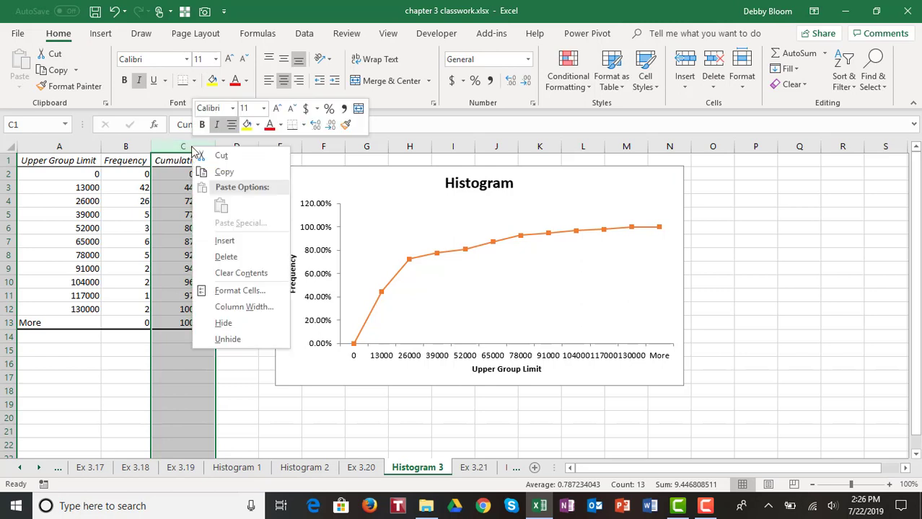
{"action": "left_click", "coordinate": [223, 242]}
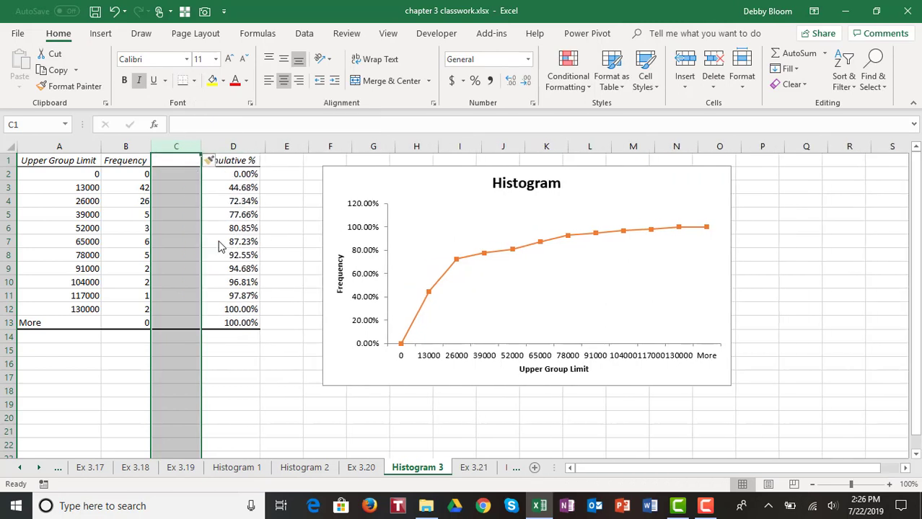
- Enter the header 'Relative Frequency' in C1, wrapped over two lines
{"action": "left_click", "coordinate": [172, 158]}
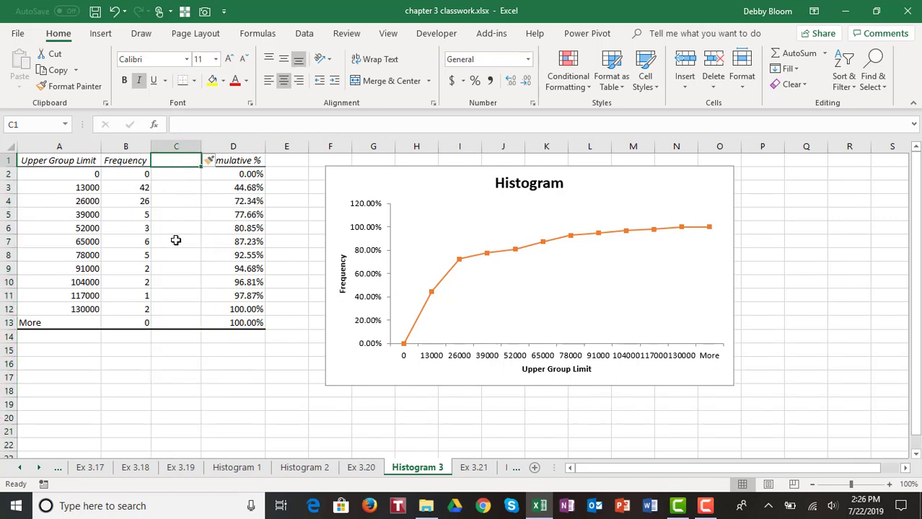
{"action": "type", "text": "R"}
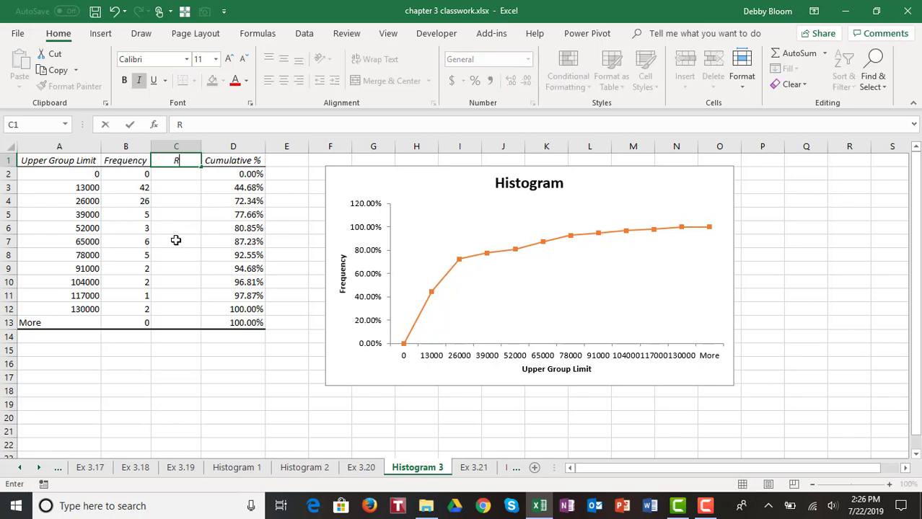
{"action": "type", "text": "elative"}
{"action": "key", "text": "alt+Return"}
{"action": "type", "text": "Frequency"}
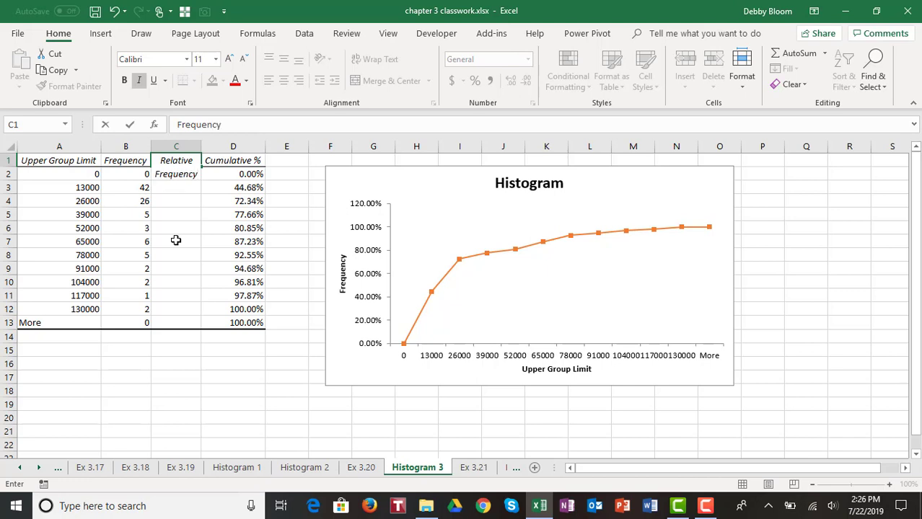
{"action": "key", "text": "Return"}
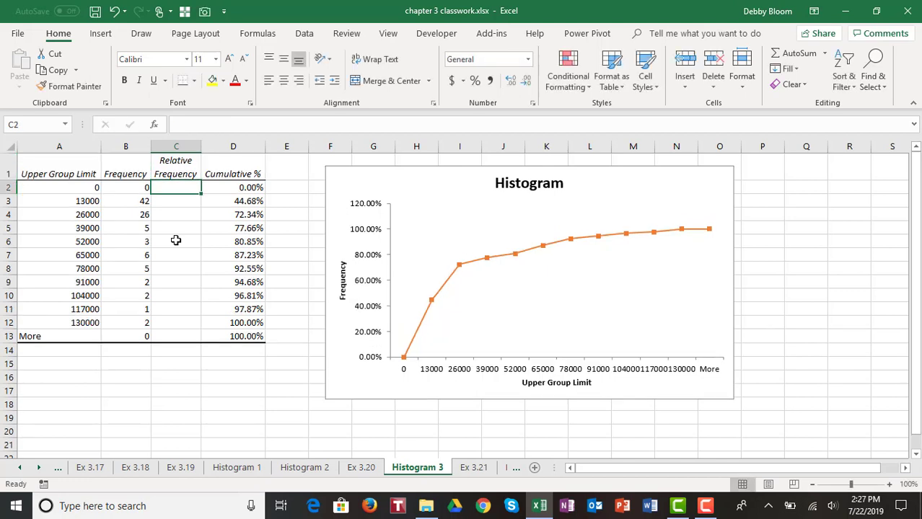
{"action": "left_click", "coordinate": [177, 163]}
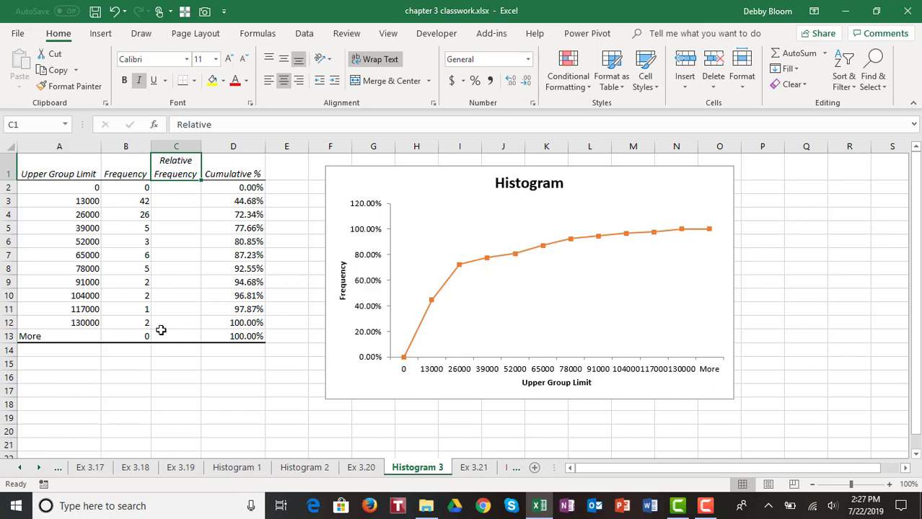
{"action": "left_click", "coordinate": [121, 351]}
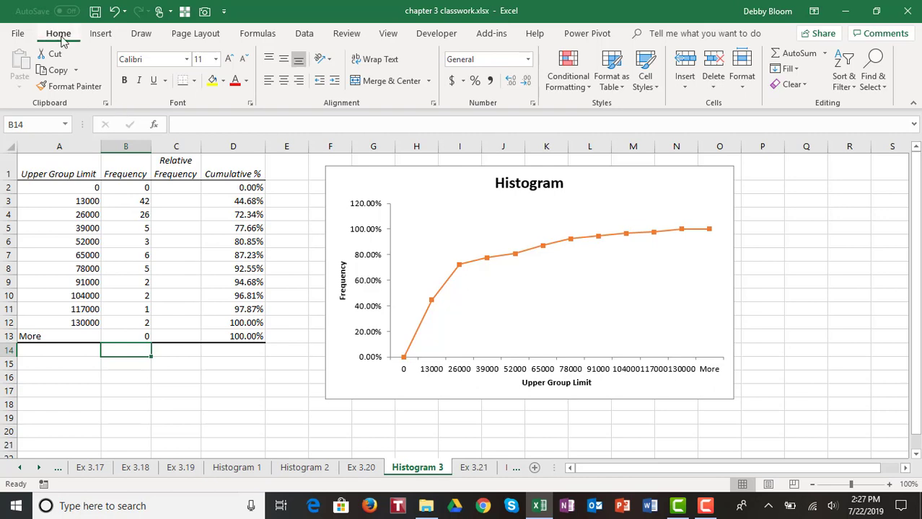
- Total the Frequency column in B14 with =SUM(B2:B13), giving 94
{"action": "left_click", "coordinate": [785, 57]}
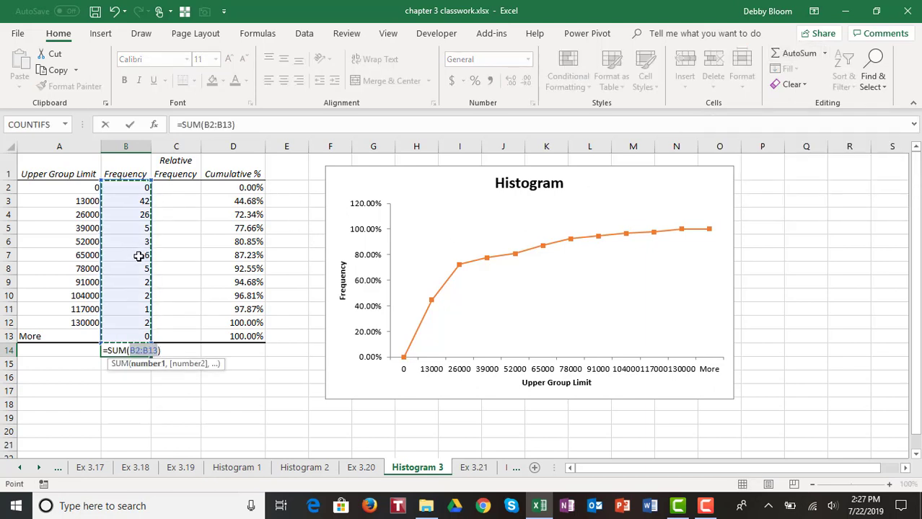
{"action": "key", "text": "Escape"}
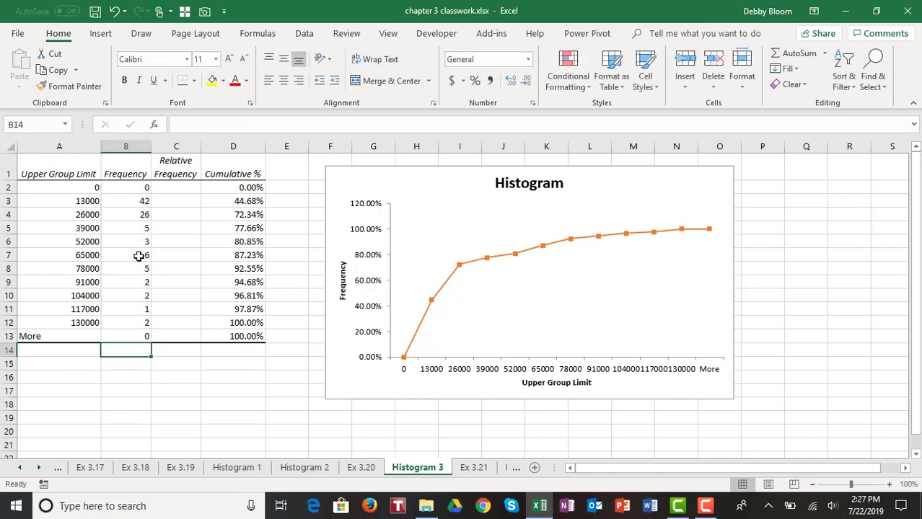
{"action": "type", "text": "=sum"}
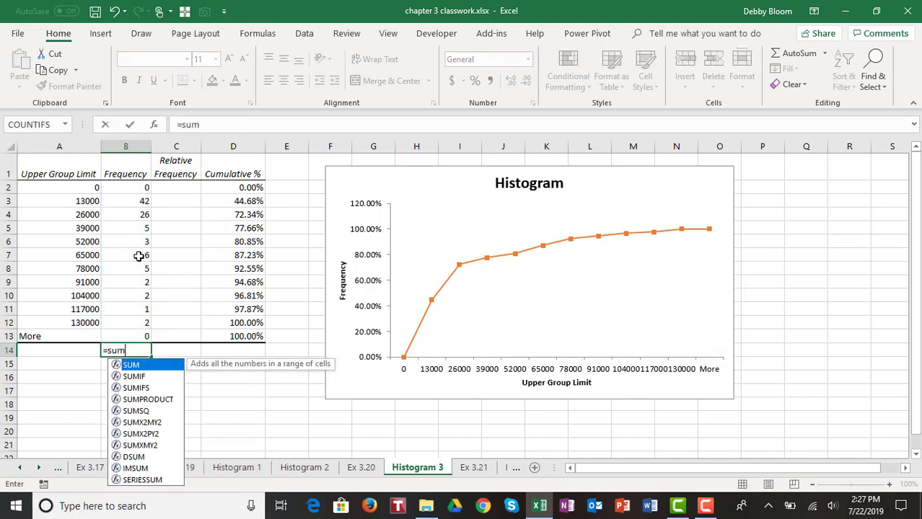
{"action": "type", "text": "("}
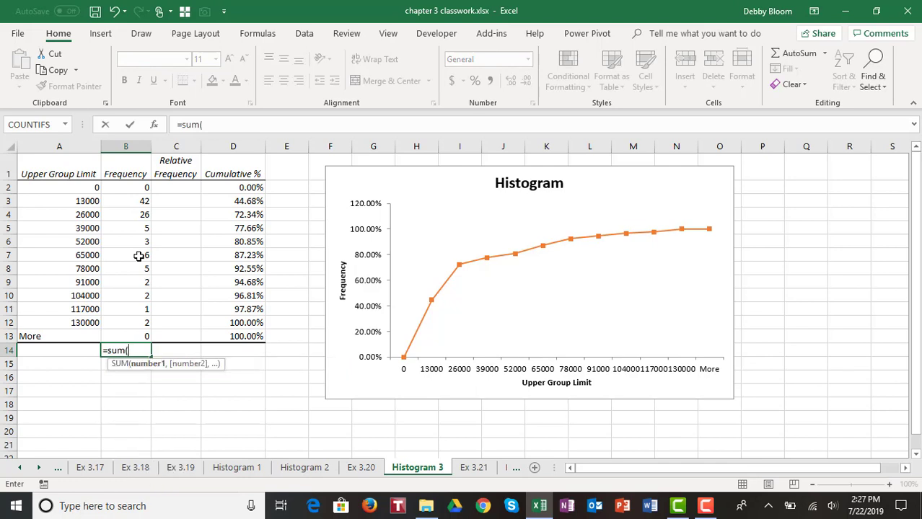
{"action": "left_click_drag", "start_coordinate": [133, 187], "coordinate": [121, 334]}
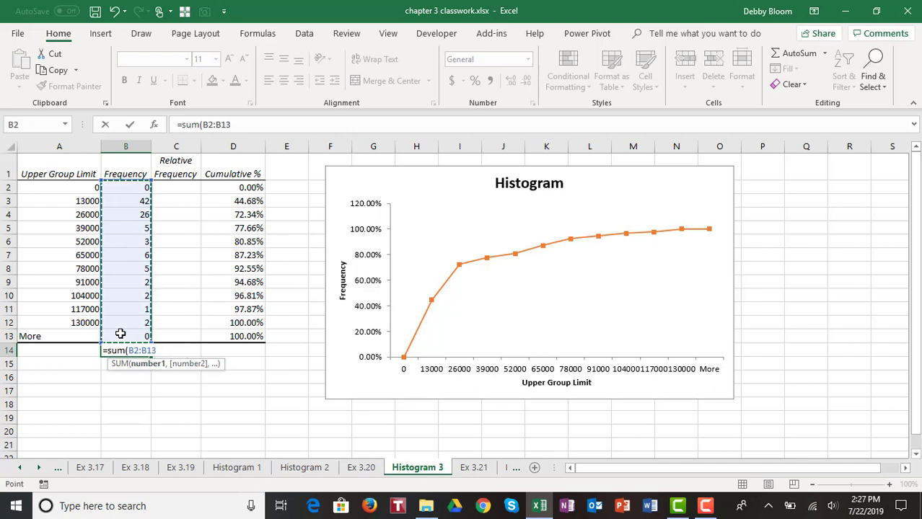
{"action": "type", "text": ")"}
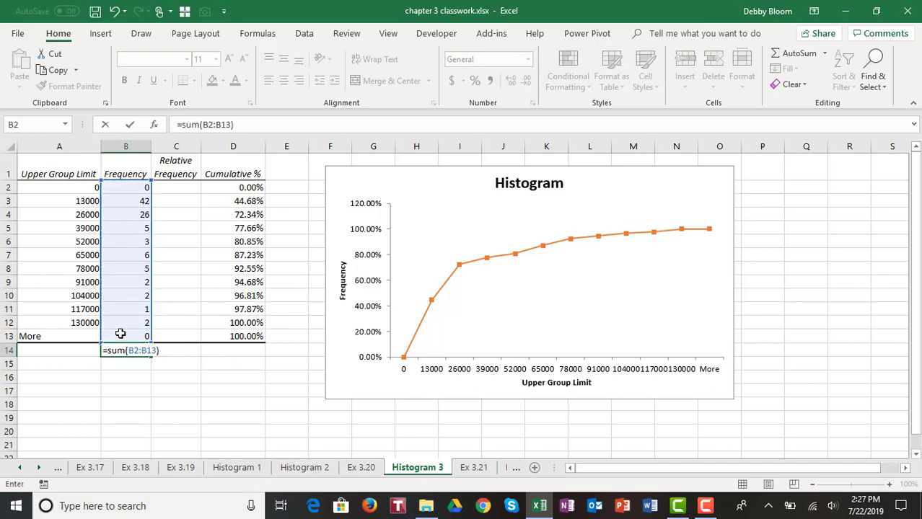
{"action": "key", "text": "Return"}
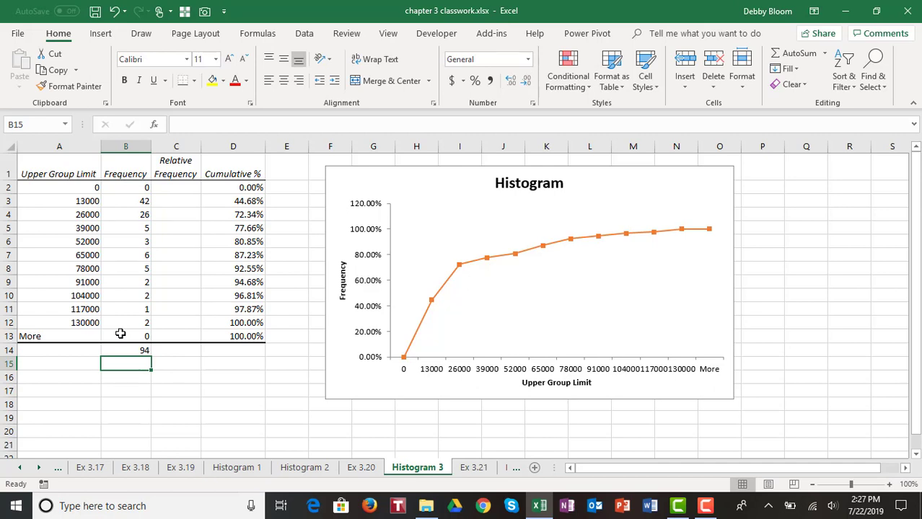
- Enter =B2/$B$14 in C2 to compute the first bin's relative frequency
{"action": "left_click", "coordinate": [184, 189]}
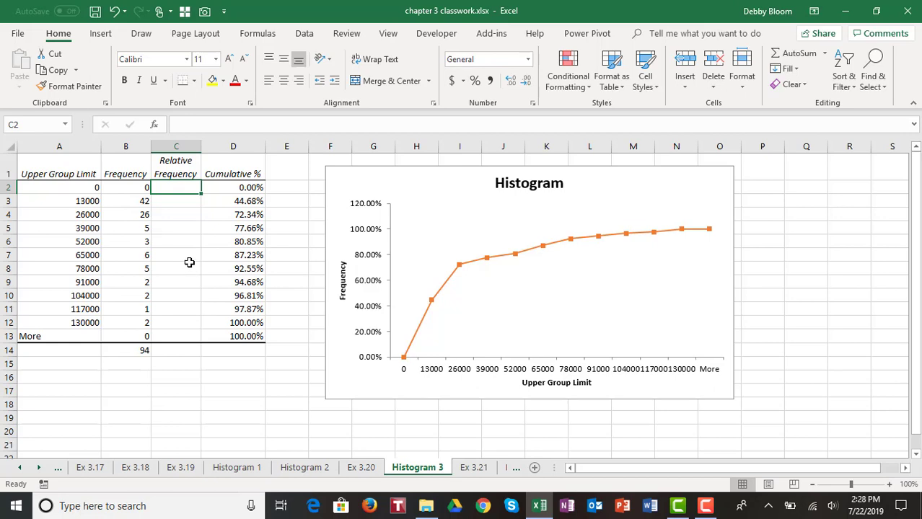
{"action": "type", "text": "="}
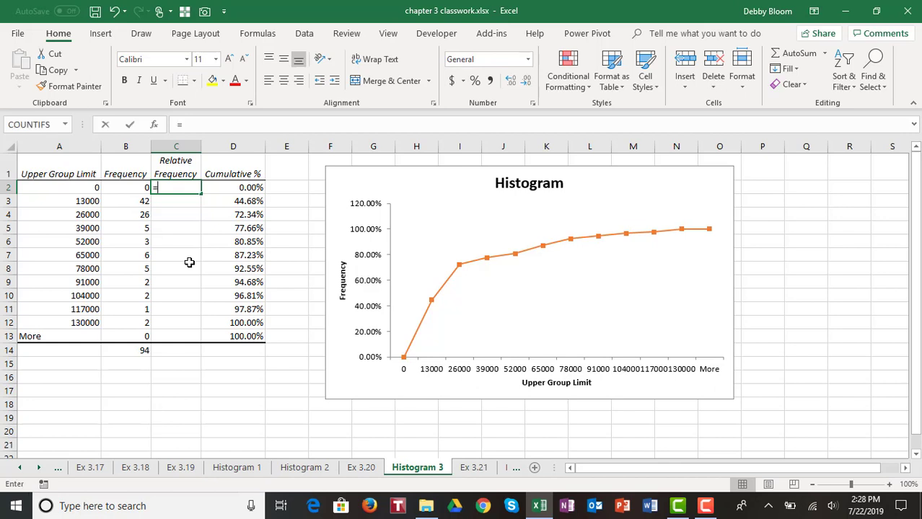
{"action": "left_click", "coordinate": [128, 187]}
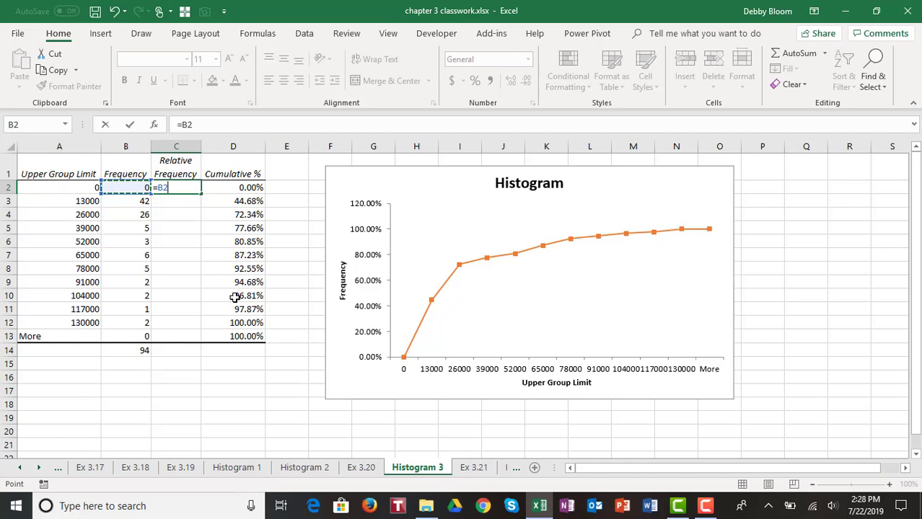
{"action": "type", "text": "/"}
{"action": "left_click", "coordinate": [129, 350]}
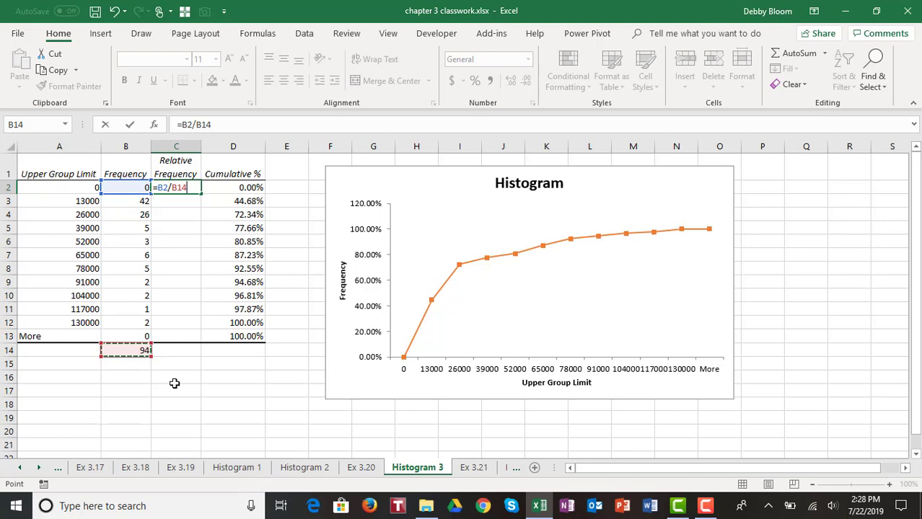
{"action": "key", "text": "F4"}
{"action": "key", "text": "Return"}
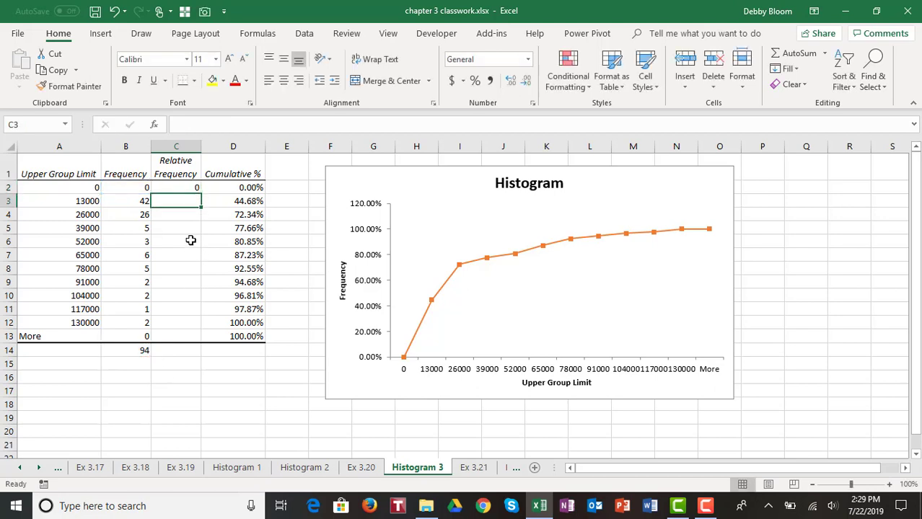
- Fill the C2 formula down to C13, then select C2:D13
{"action": "left_click", "coordinate": [190, 187]}
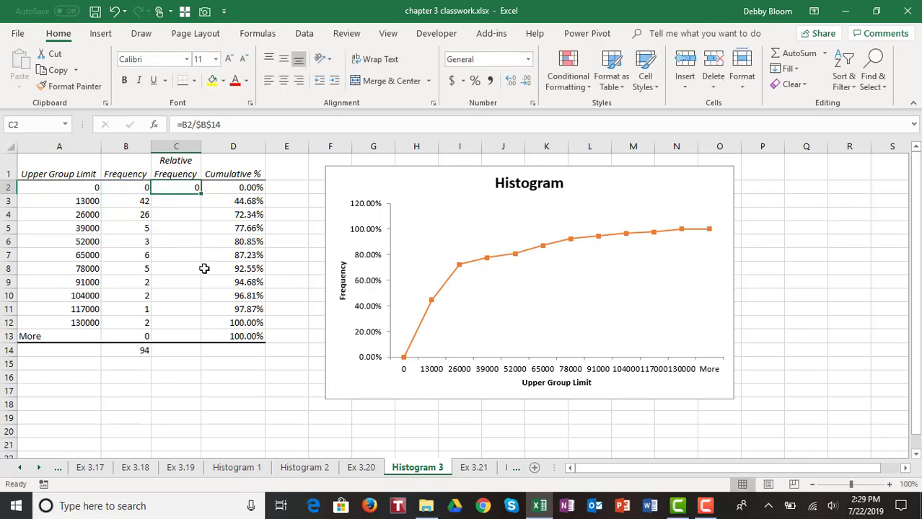
{"action": "double_click", "coordinate": [201, 194]}
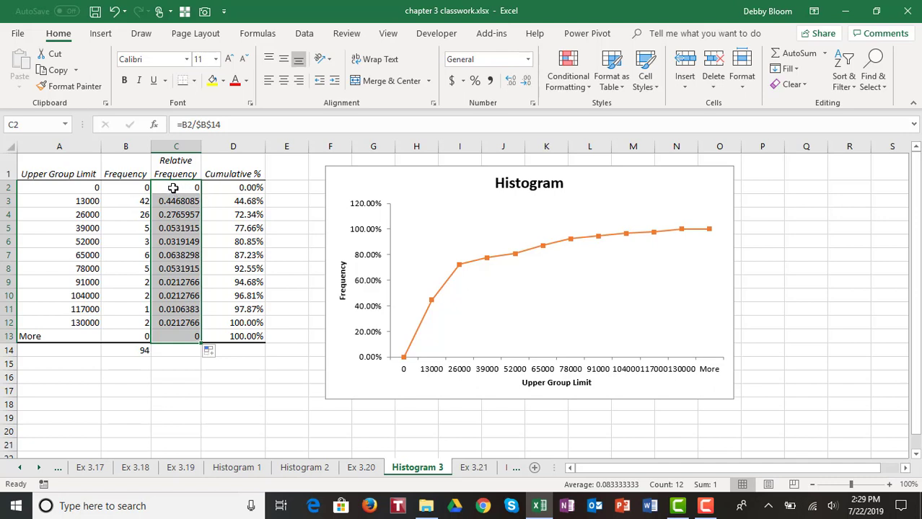
{"action": "left_click_drag", "start_coordinate": [173, 187], "coordinate": [229, 334]}
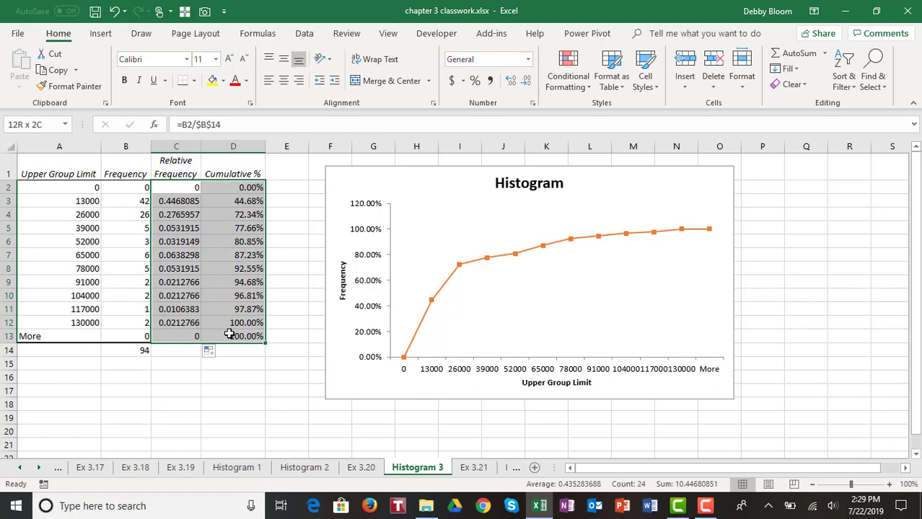
- Format C2:D13 as Number with 4 decimal places
{"action": "left_click_drag", "start_coordinate": [229, 334], "coordinate": [229, 334]}
{"action": "left_click", "coordinate": [532, 105]}
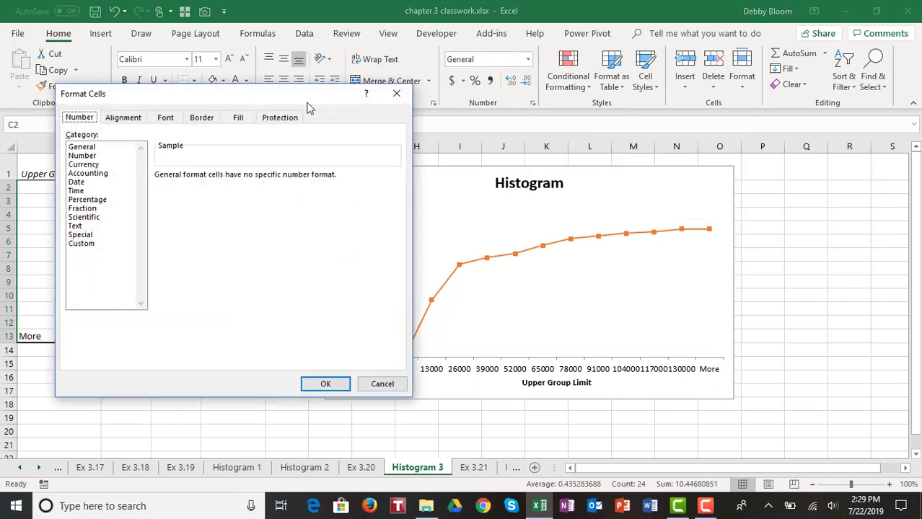
{"action": "left_click_drag", "start_coordinate": [281, 96], "coordinate": [630, 99]}
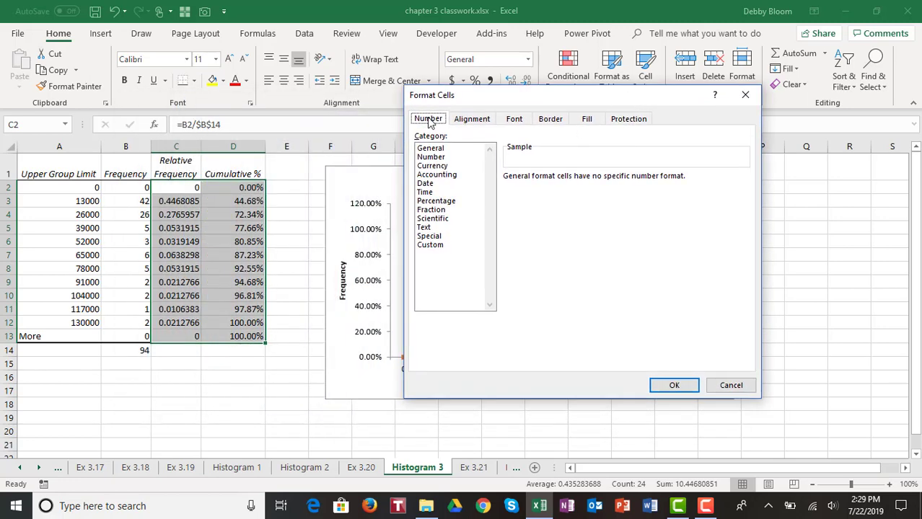
{"action": "left_click", "coordinate": [433, 160]}
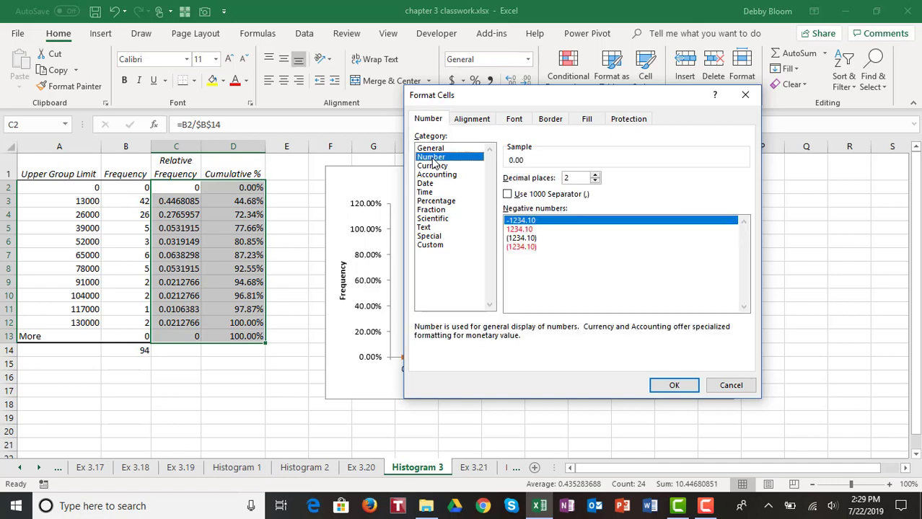
{"action": "left_click", "coordinate": [595, 176]}
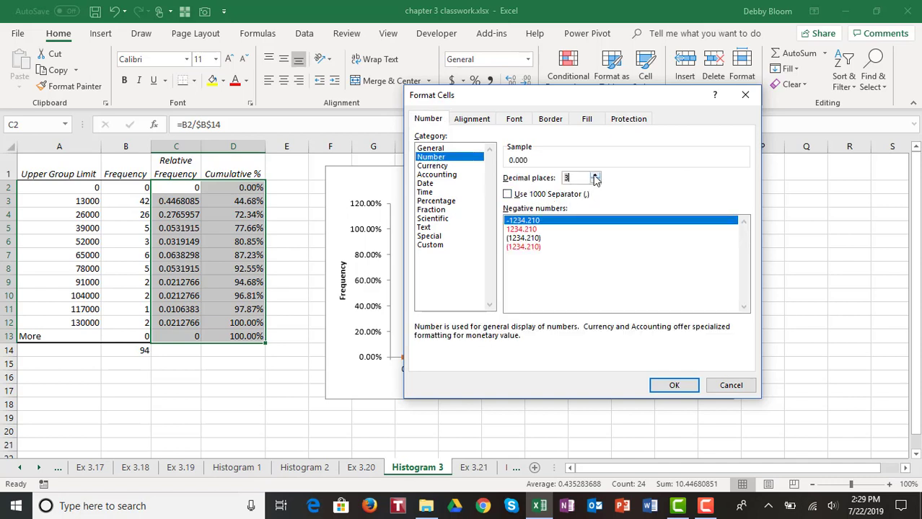
{"action": "left_click", "coordinate": [595, 176]}
{"action": "left_click", "coordinate": [595, 175]}
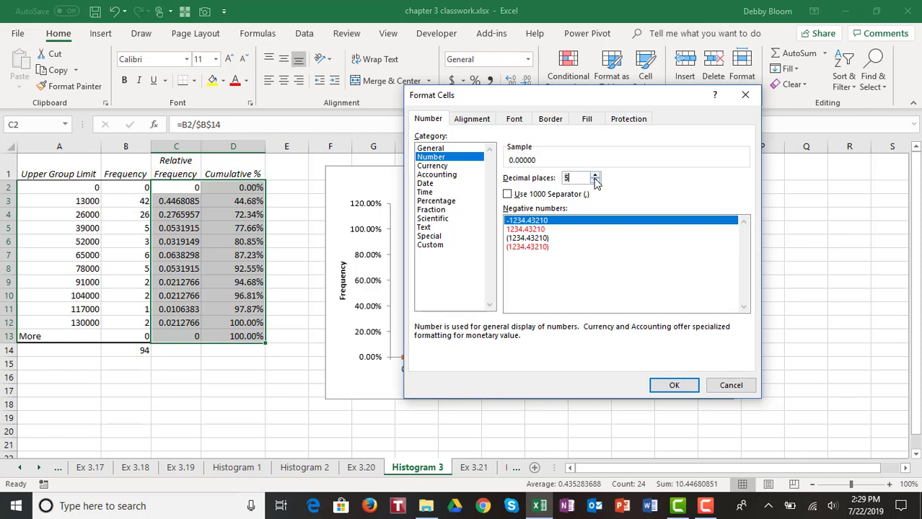
{"action": "left_click", "coordinate": [595, 181]}
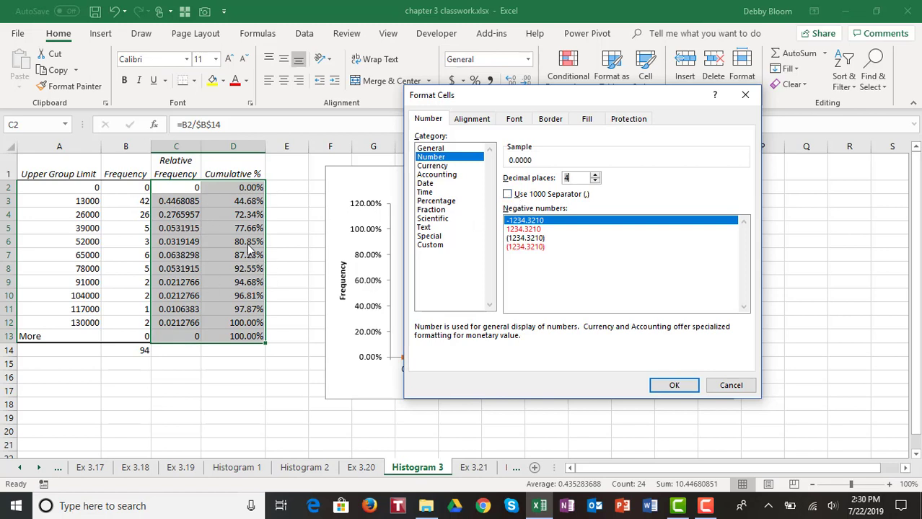
{"action": "left_click", "coordinate": [686, 388]}
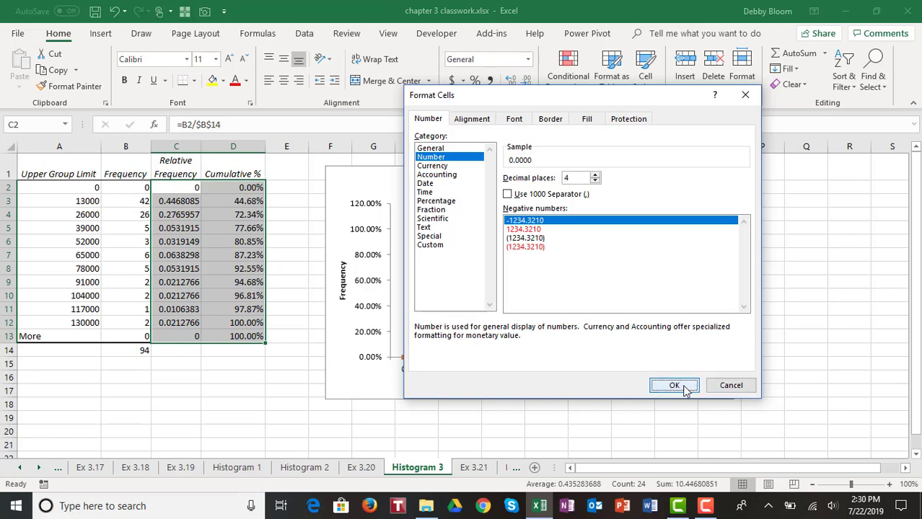
- Copy D13's formatting onto C13 with Format Painter, then return to A1
{"action": "left_click", "coordinate": [47, 210]}
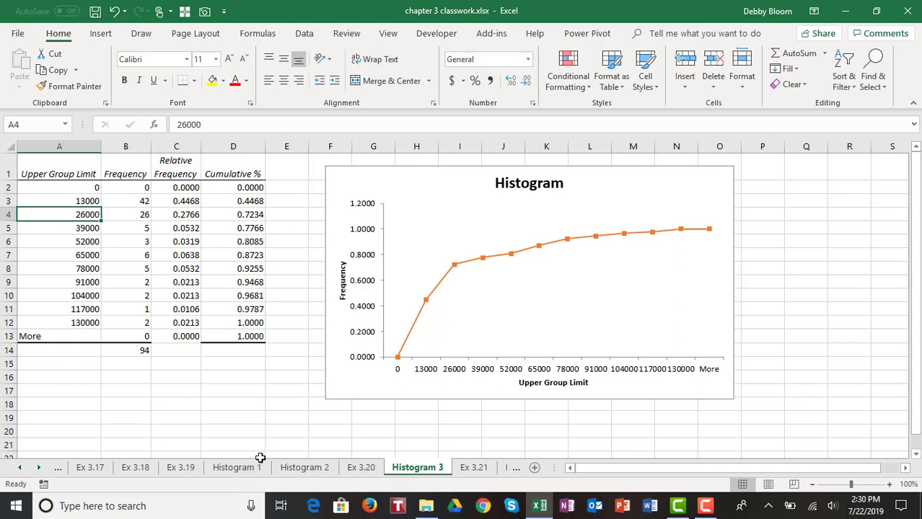
{"action": "left_click", "coordinate": [230, 336]}
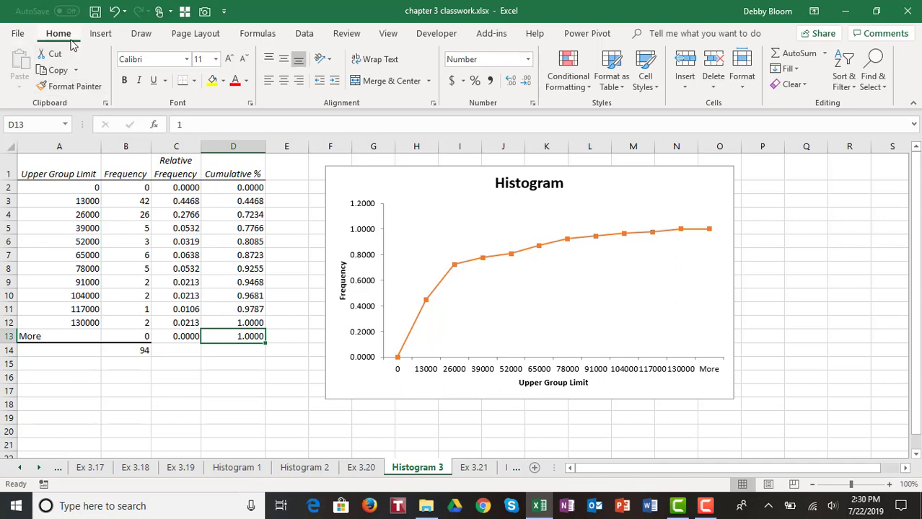
{"action": "left_click", "coordinate": [67, 87]}
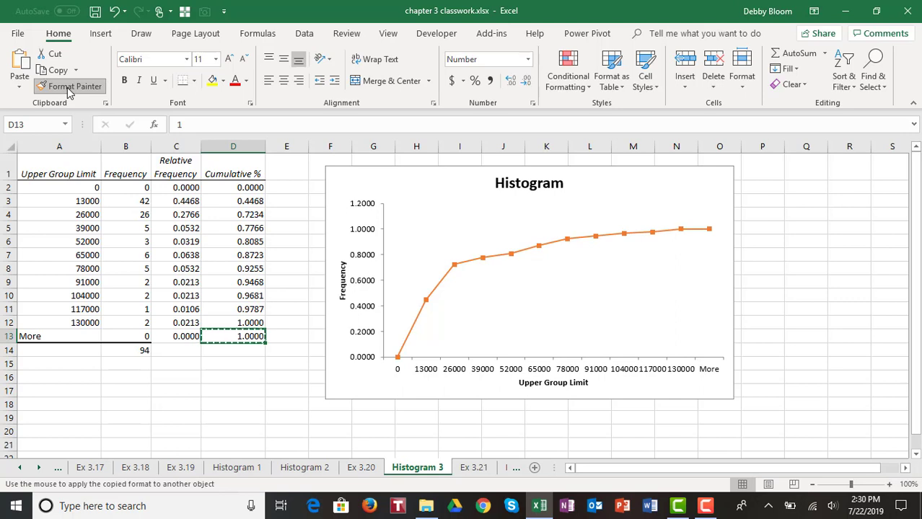
{"action": "left_click", "coordinate": [185, 334]}
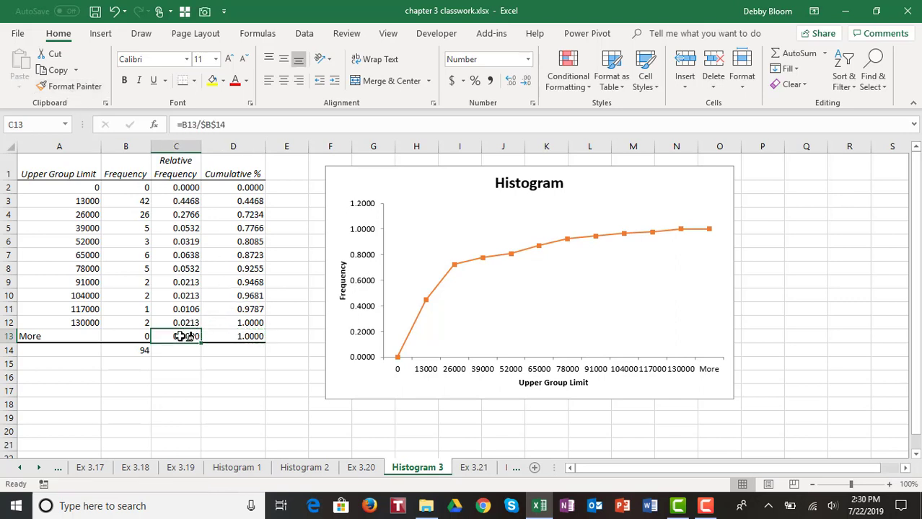
{"action": "left_click", "coordinate": [176, 373]}
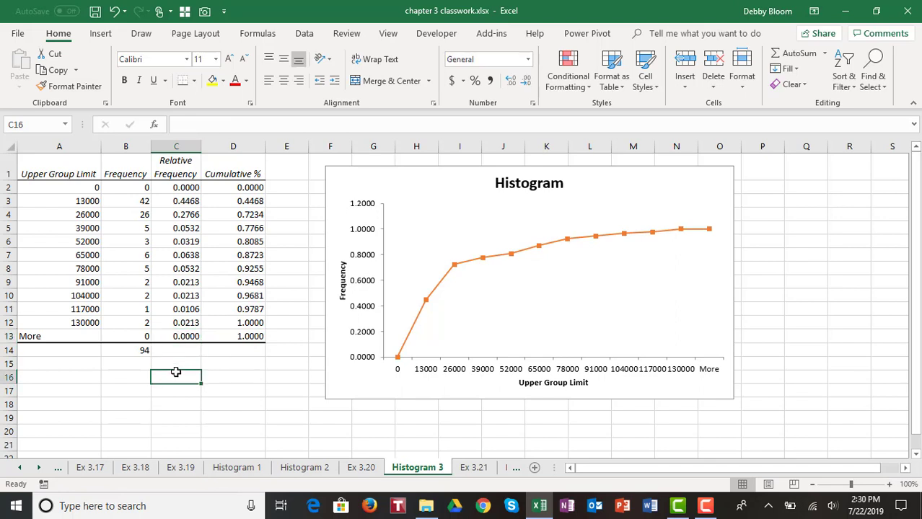
{"action": "left_click", "coordinate": [41, 171]}
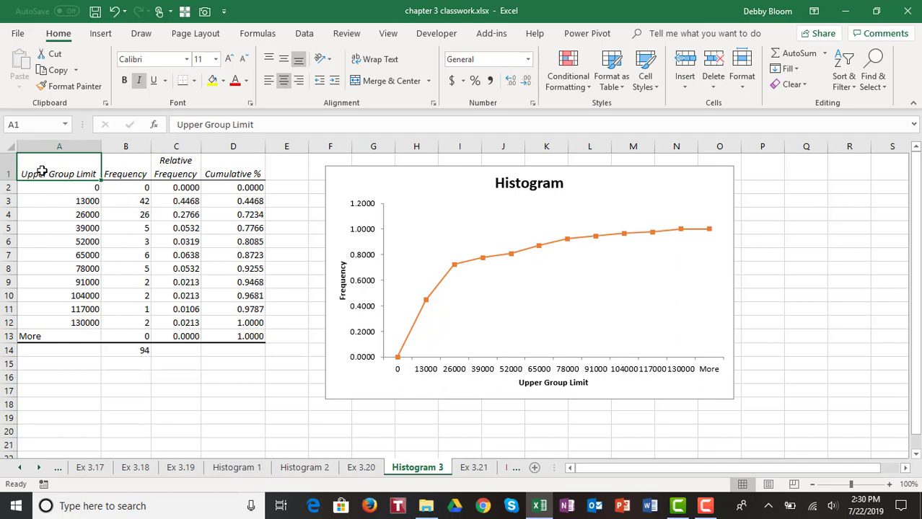